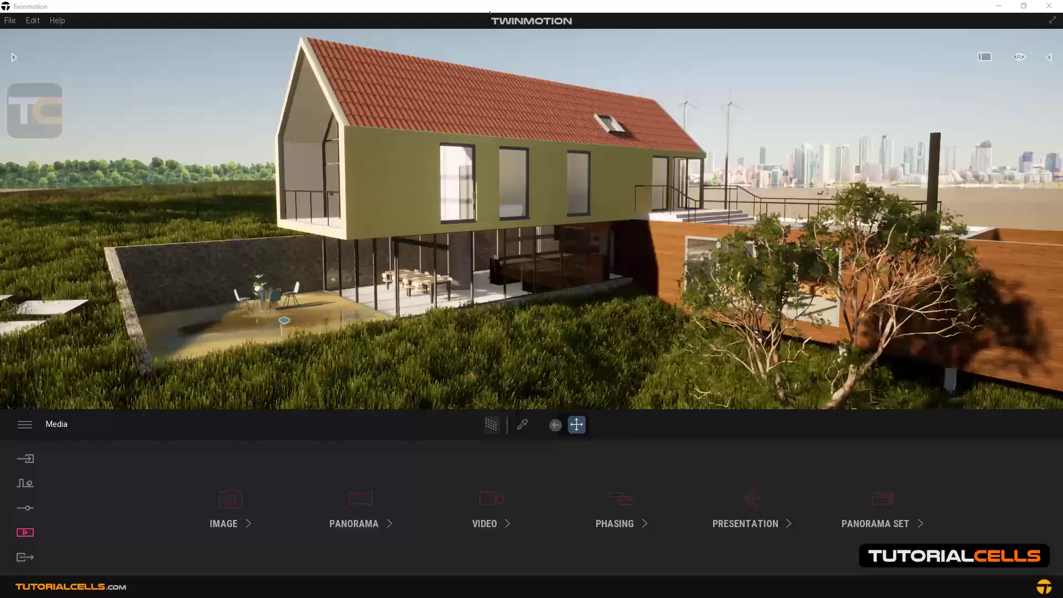
Focus Twinmotion and open the Media Presentation section, which is still empty
left_click(489, 12)
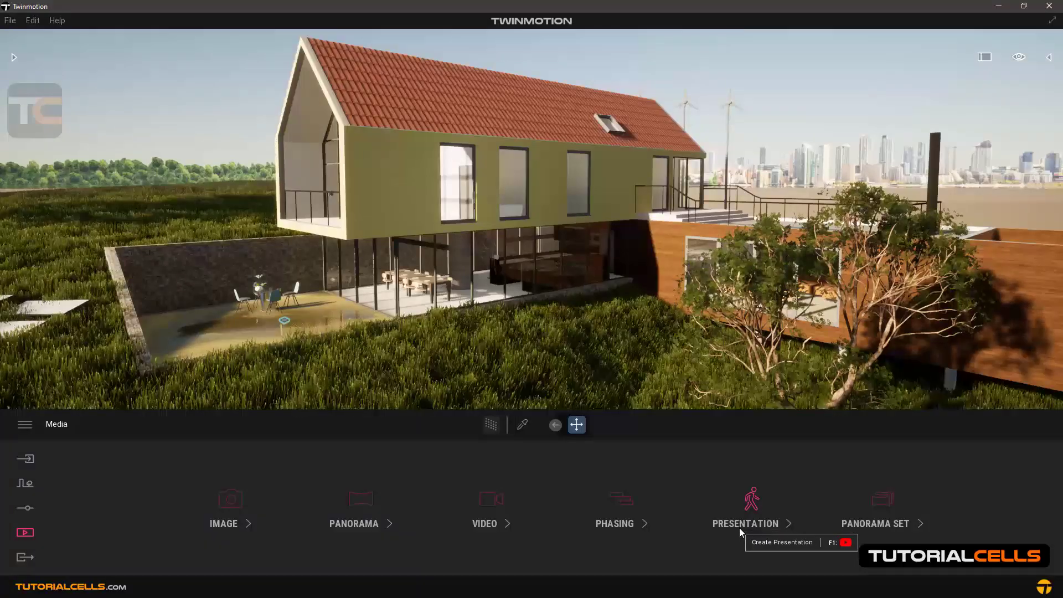
left_click(746, 511)
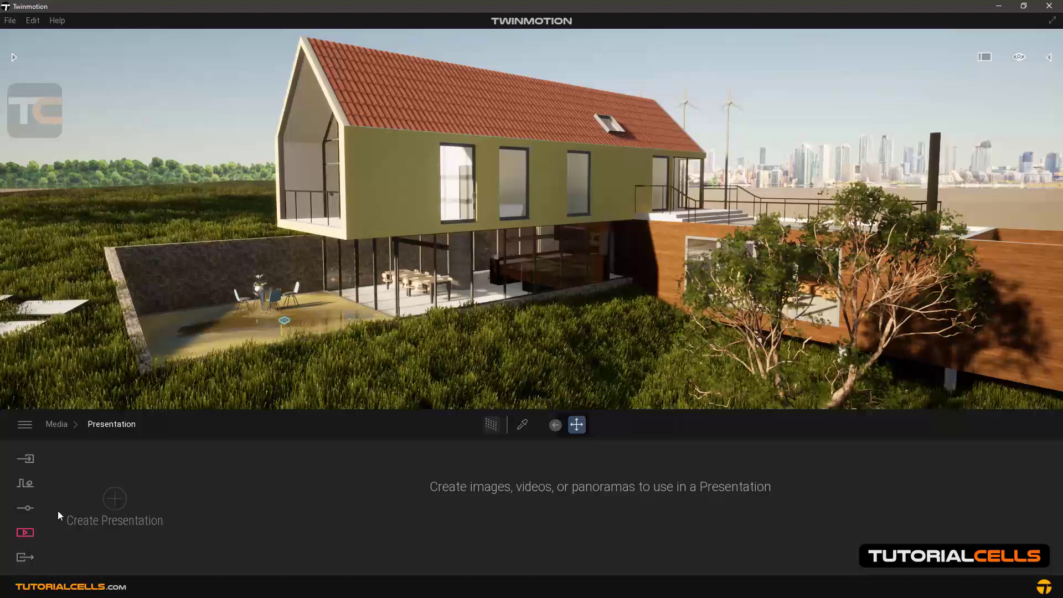
Capture Image1 to Image4 from the starting, terrace, skyline and side-of-house viewpoints
left_click(19, 532)
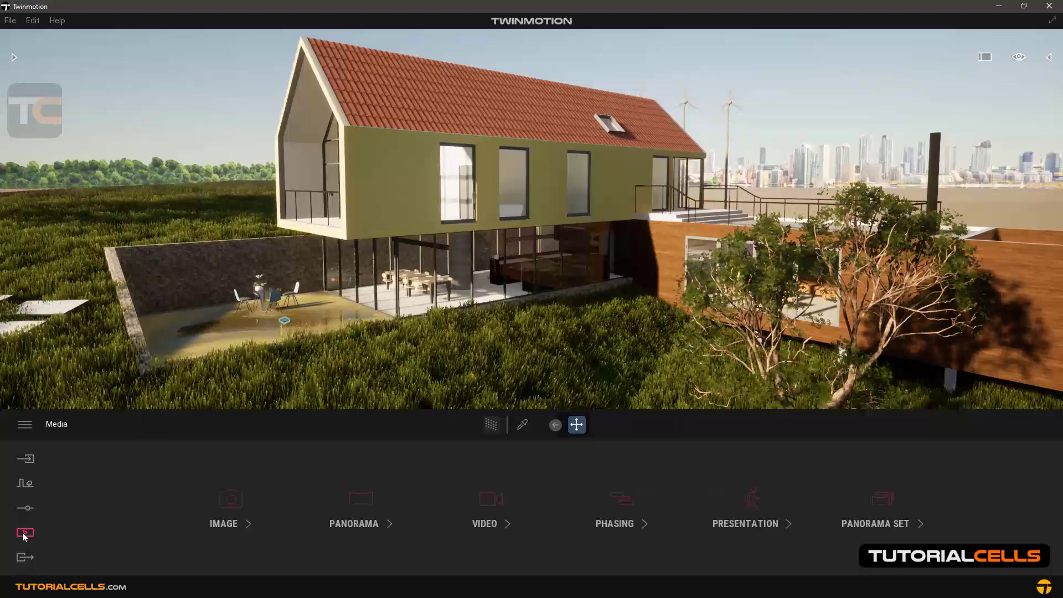
left_click(225, 501)
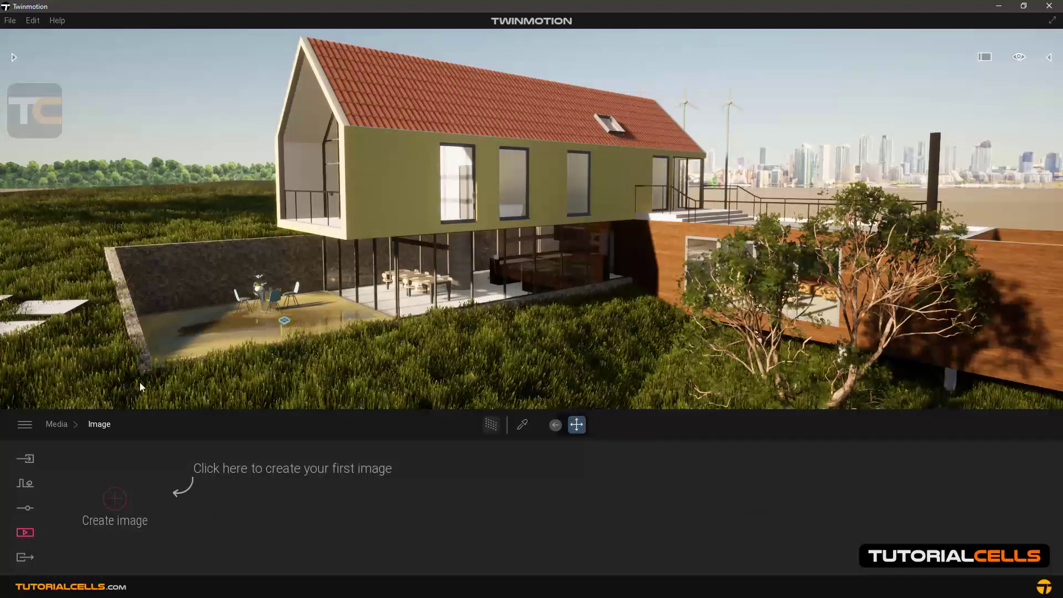
left_click(116, 500)
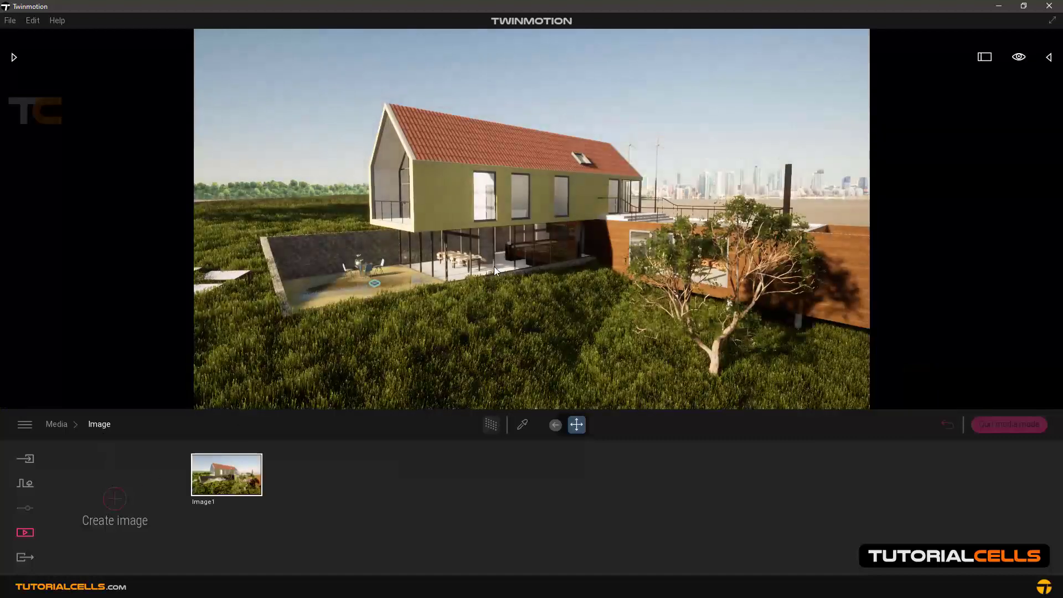
left_click_drag(493, 267, 529, 276)
scroll(492, 264, "up", 5)
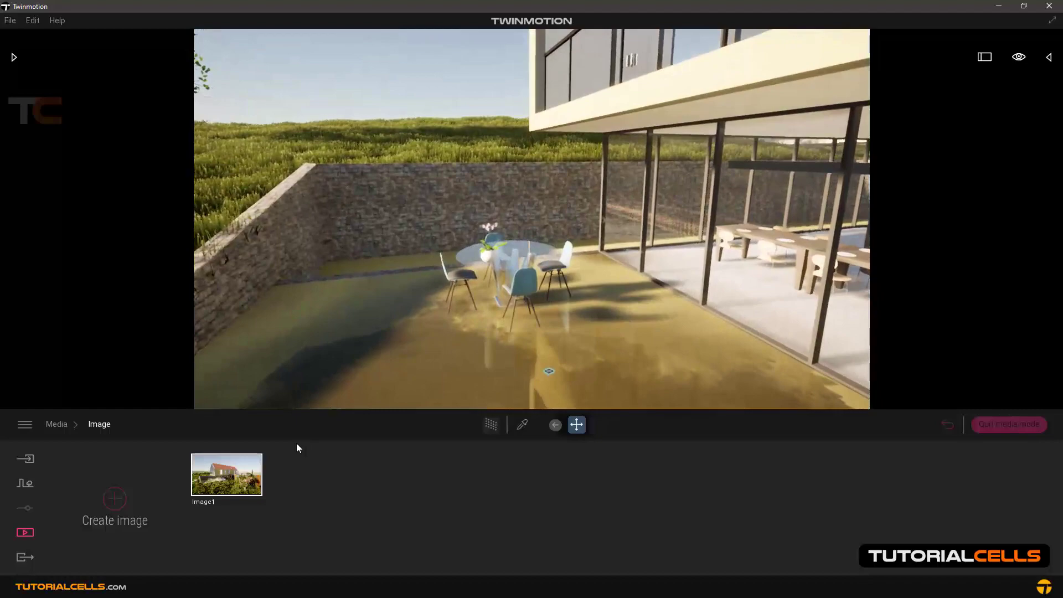
left_click(132, 516)
scroll(532, 243, "down", 5)
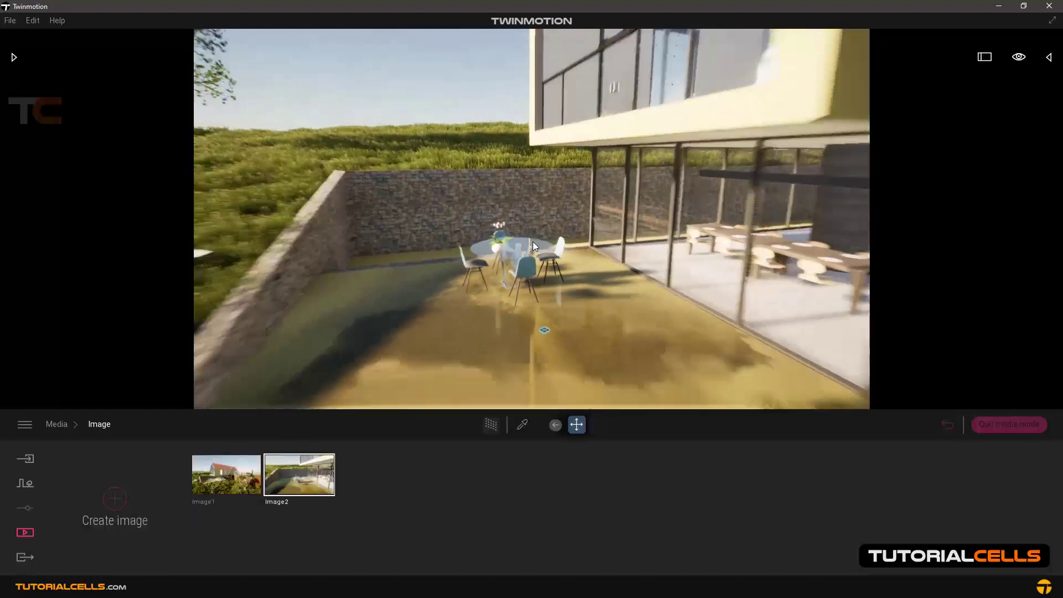
left_click_drag(533, 242, 546, 218)
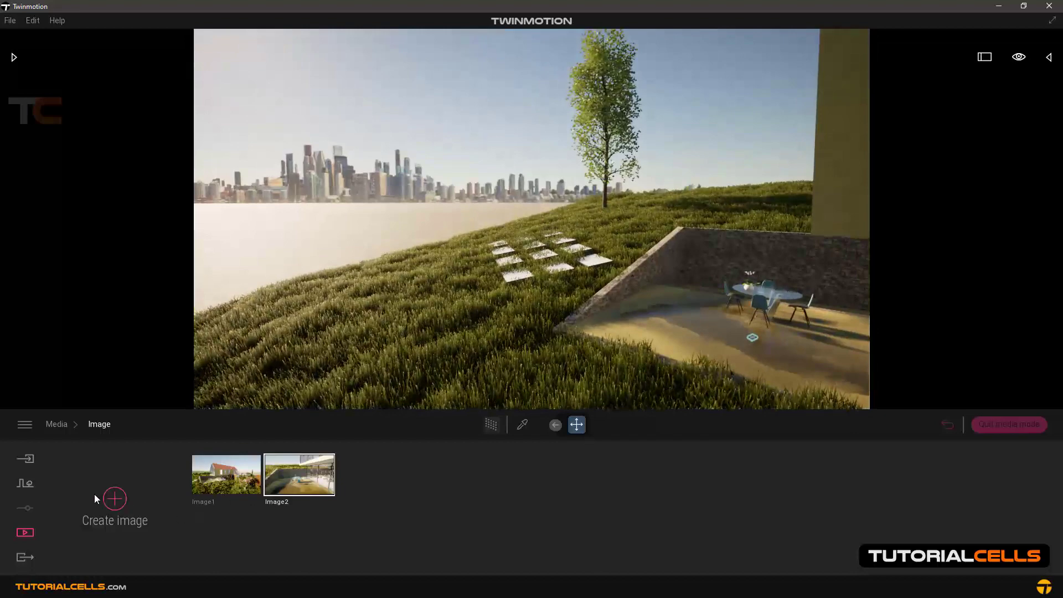
left_click(114, 498)
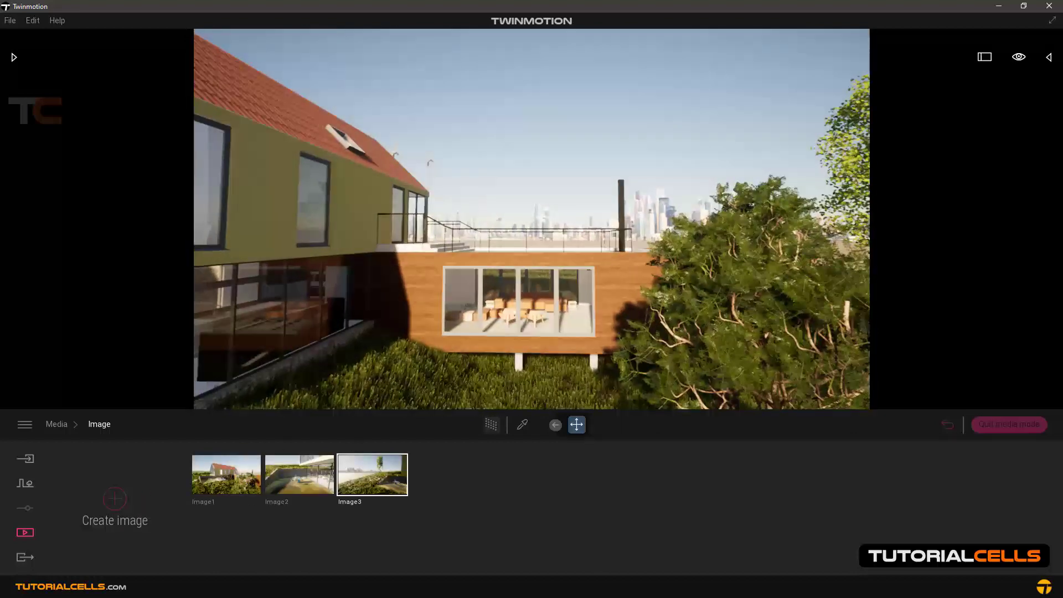
left_click(114, 502)
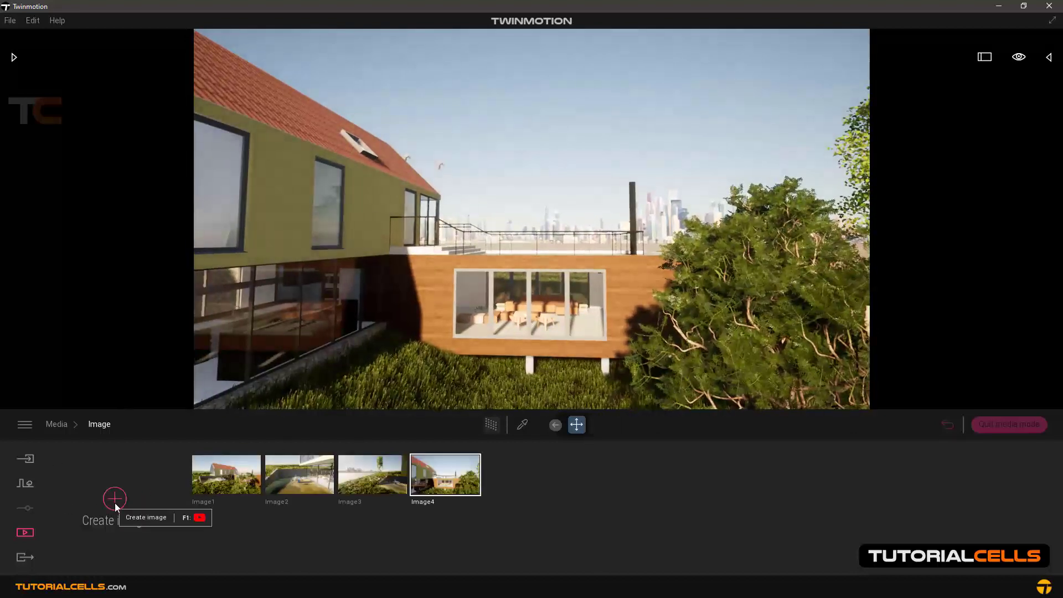
Start Video1 in the Video section from a wide view of the house
left_click(23, 534)
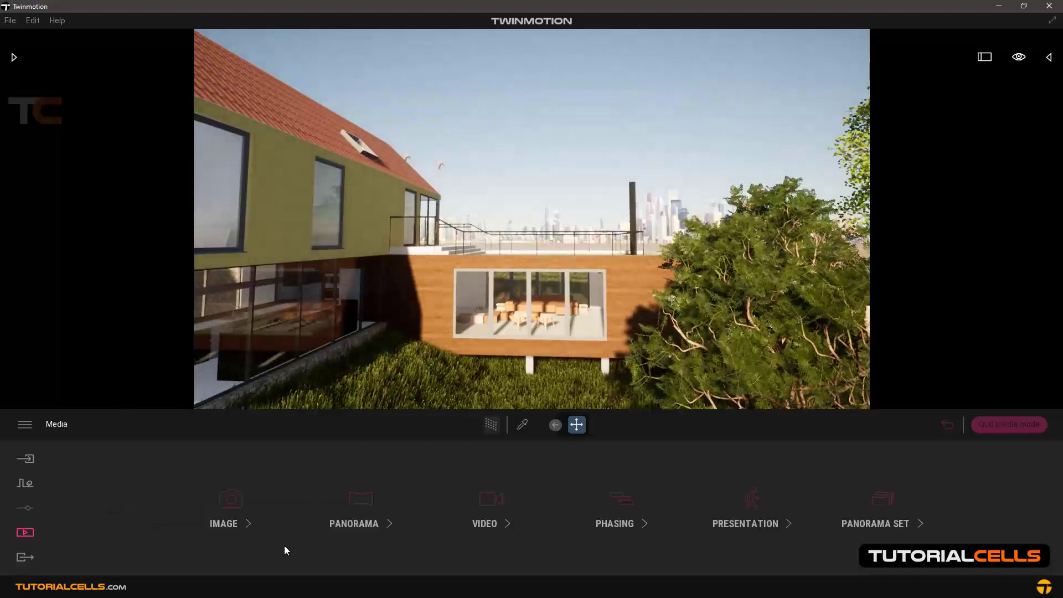
left_click(359, 507)
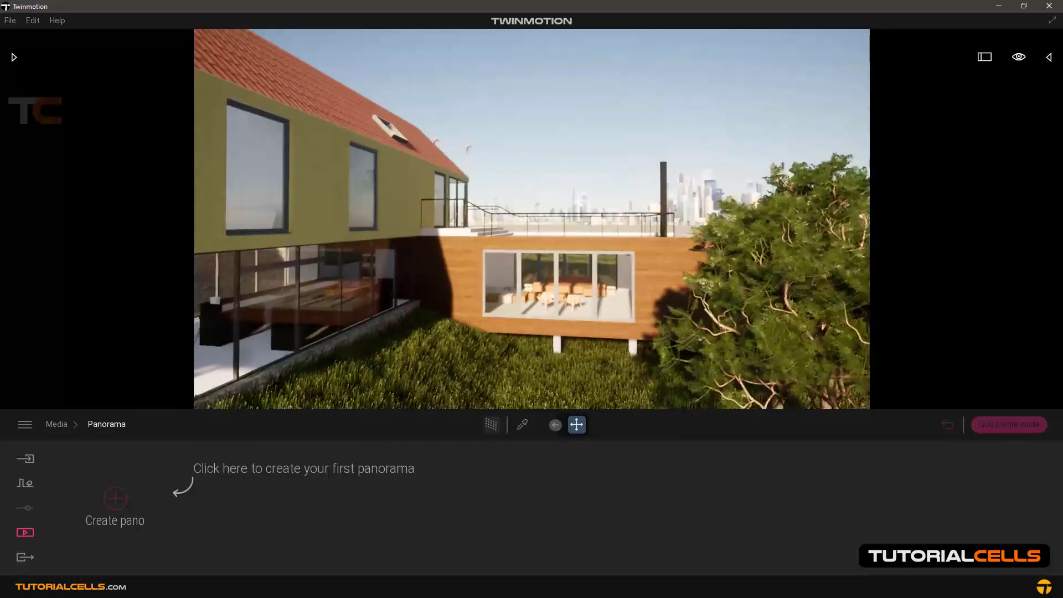
left_click(24, 535)
left_click(484, 507)
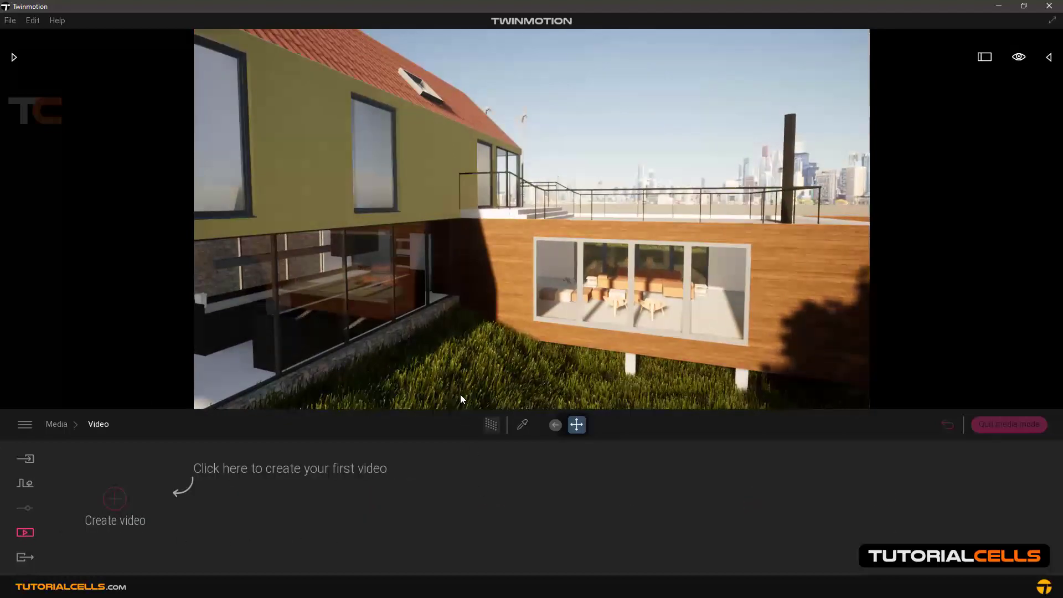
right_click_drag(460, 395, 388, 431)
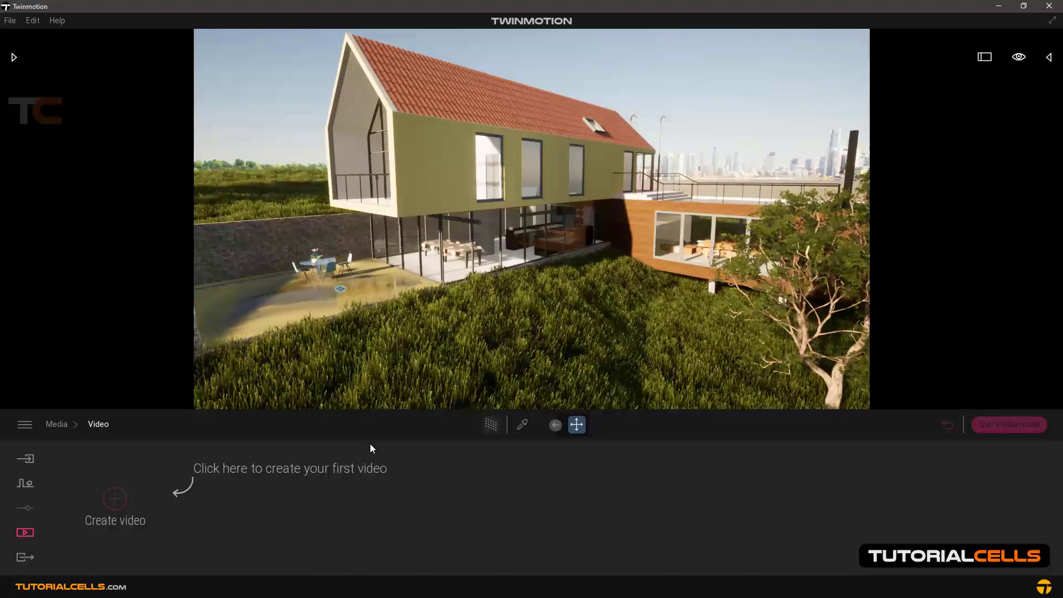
left_click(108, 505)
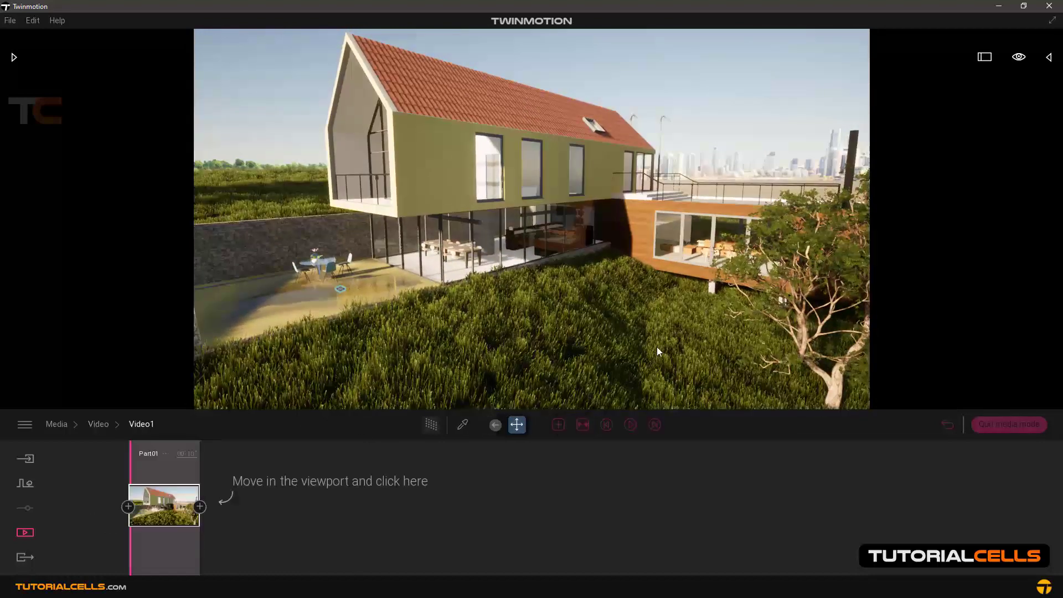
Move the camera to the patio table and add it as Video1's second keyframe
right_click_drag(651, 326, 652, 326)
key("Up")
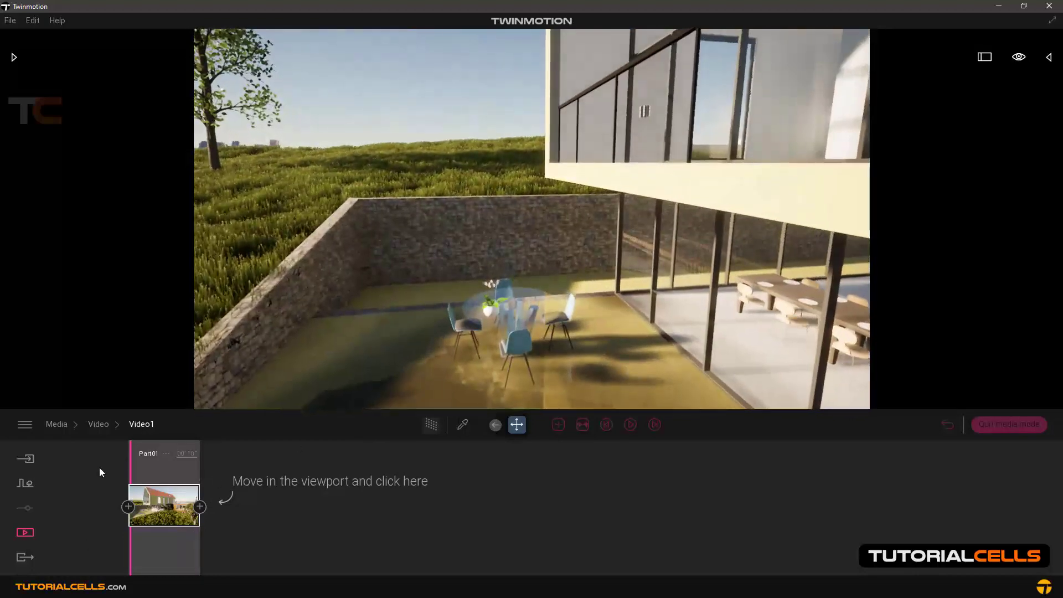
left_click(200, 506)
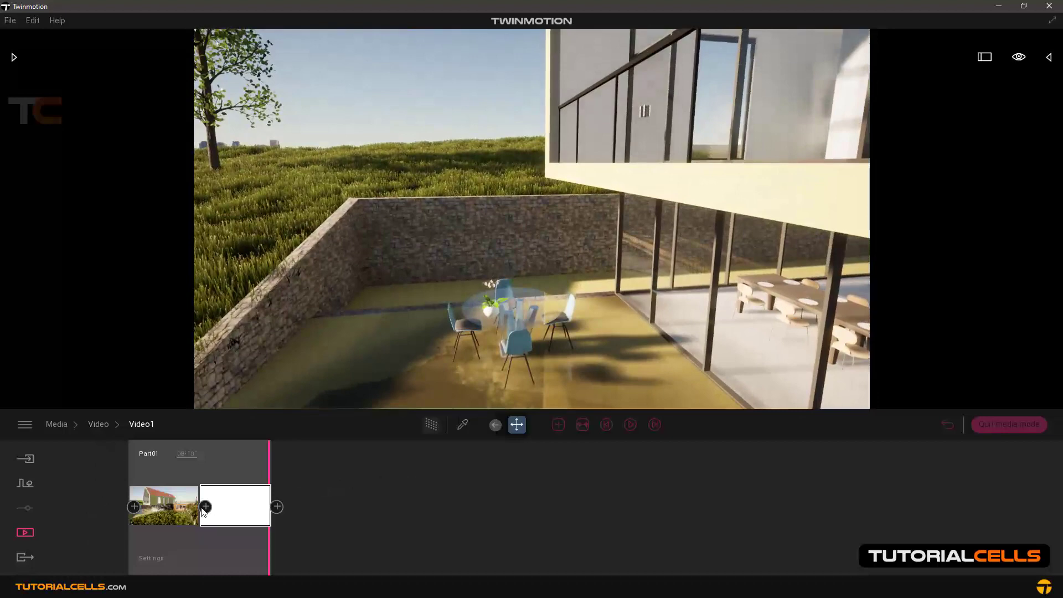
left_click(99, 424)
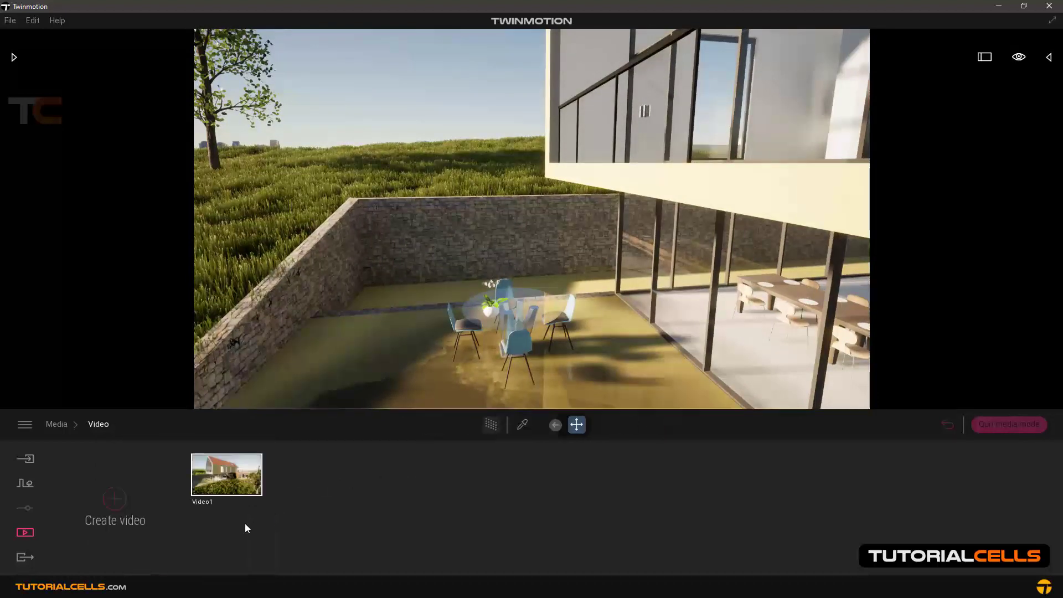
Create a new presentation, Presentation1, in the Media Presentation section
left_click(27, 537)
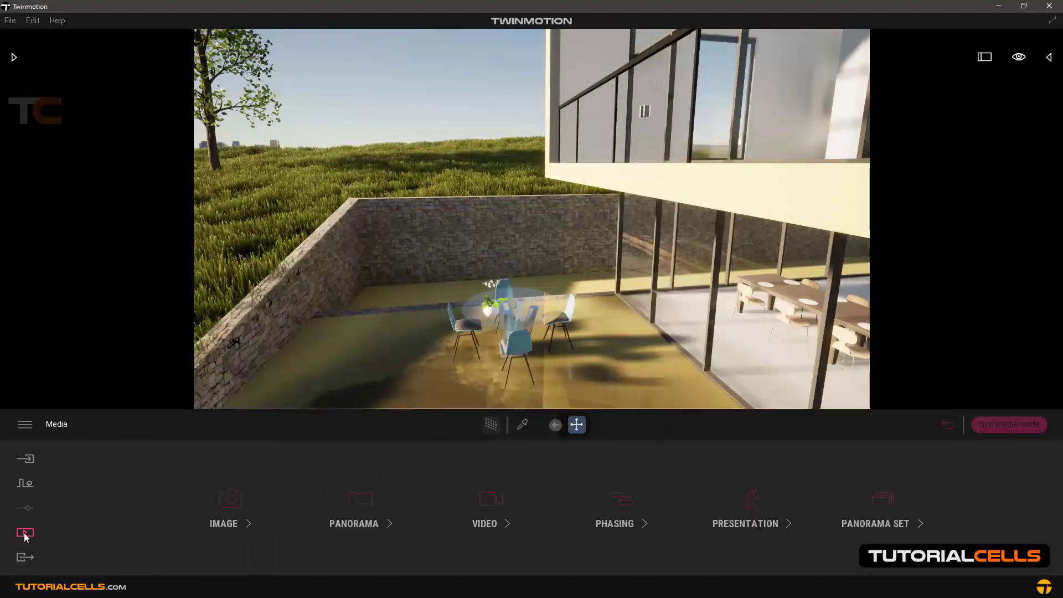
left_click(742, 500)
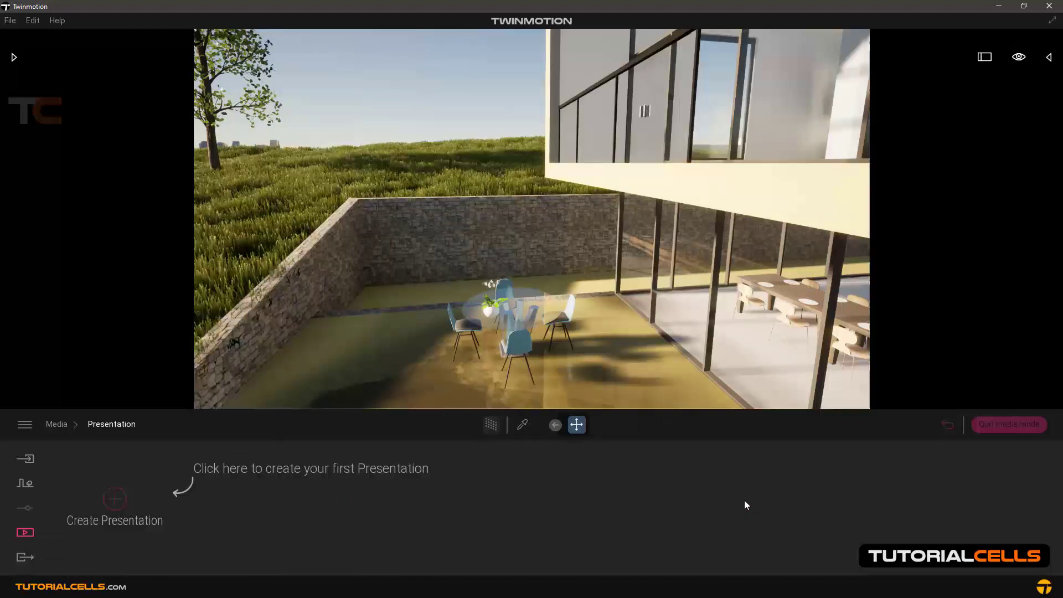
left_click(114, 496)
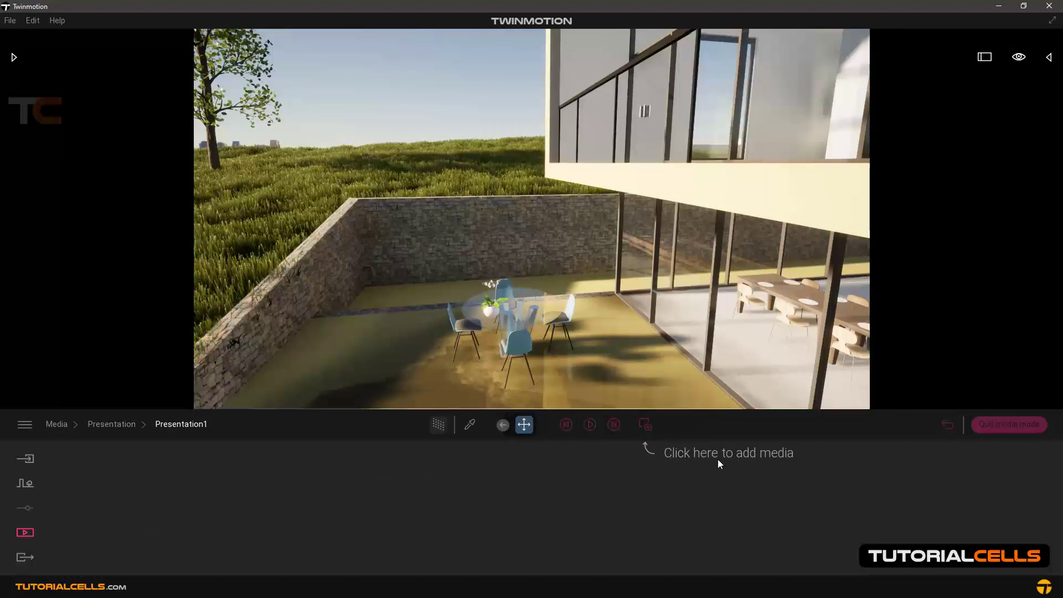
Drag Image2, Image3 and Image4 into the Presentation1 timeline after Image1
left_click(651, 428)
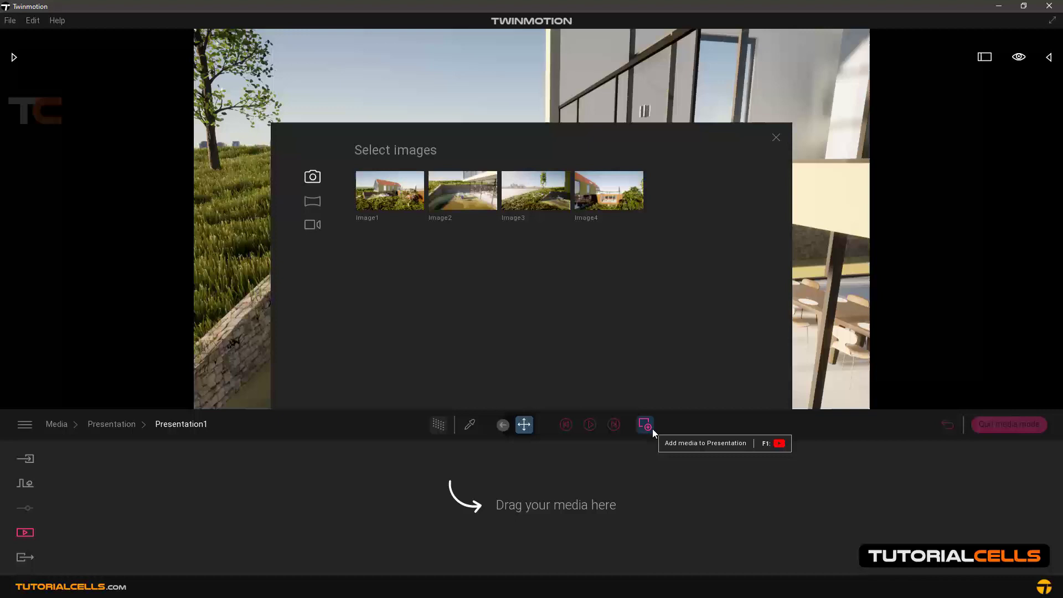
left_click_drag(380, 197, 501, 495)
left_click_drag(487, 207, 638, 481)
left_click_drag(548, 210, 694, 476)
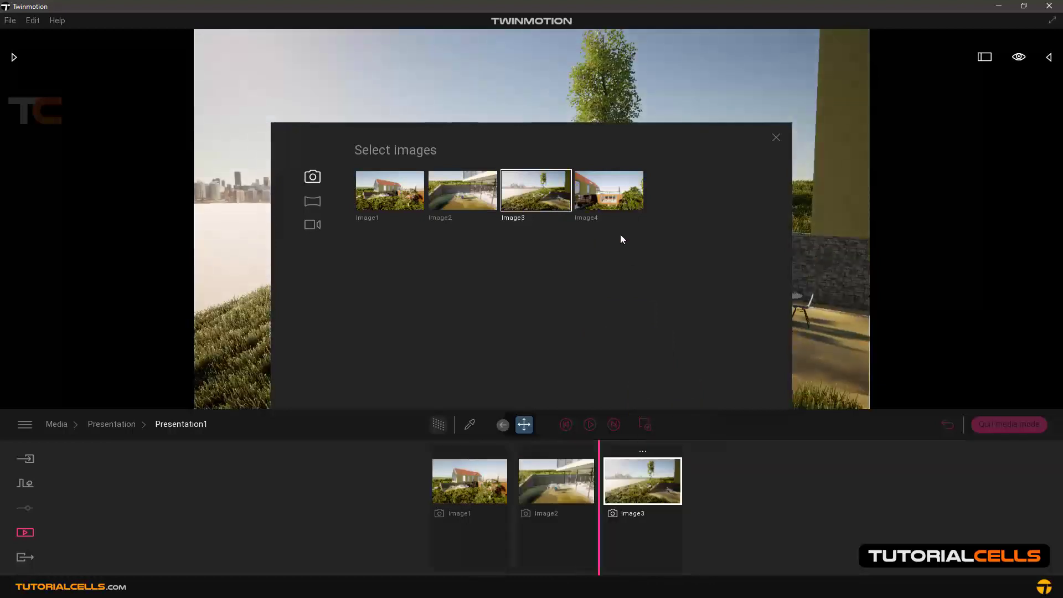
left_click_drag(601, 185, 695, 475)
Add Video1 to the end of the timeline, close the picker and scrub back
left_click(312, 224)
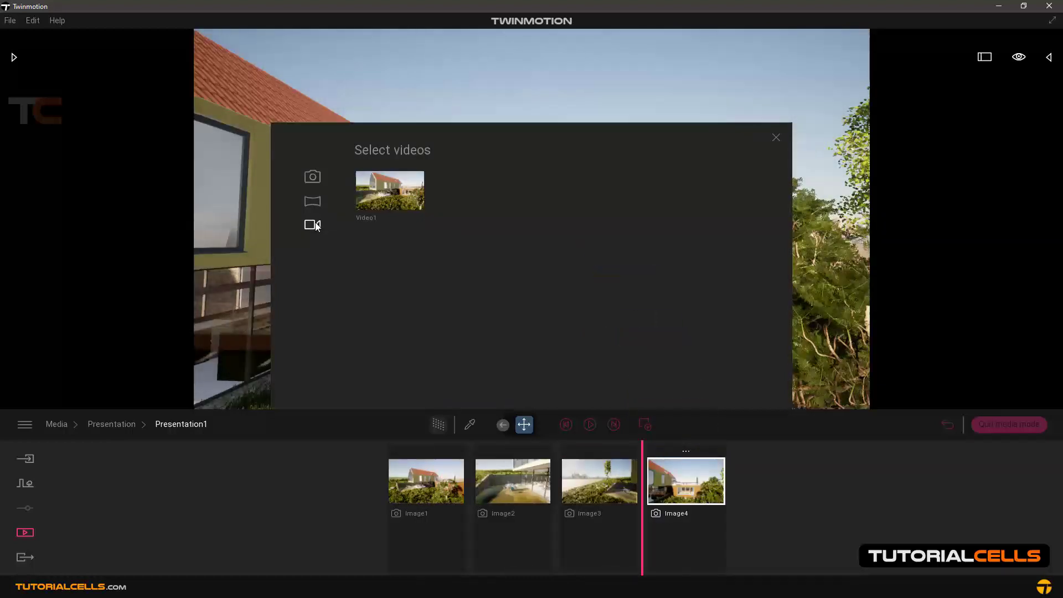
left_click_drag(357, 198, 805, 522)
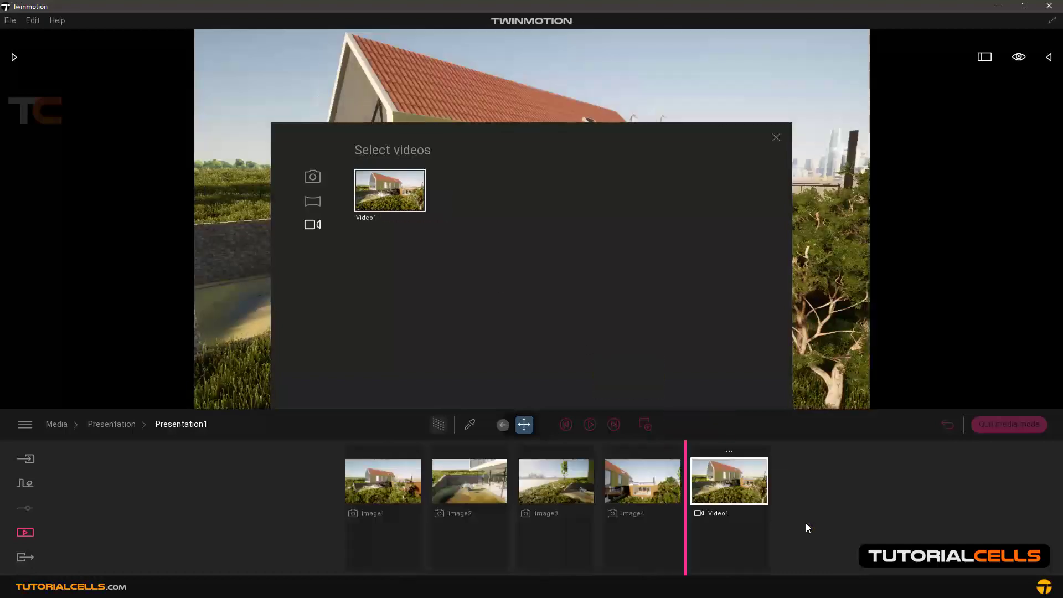
left_click(777, 139)
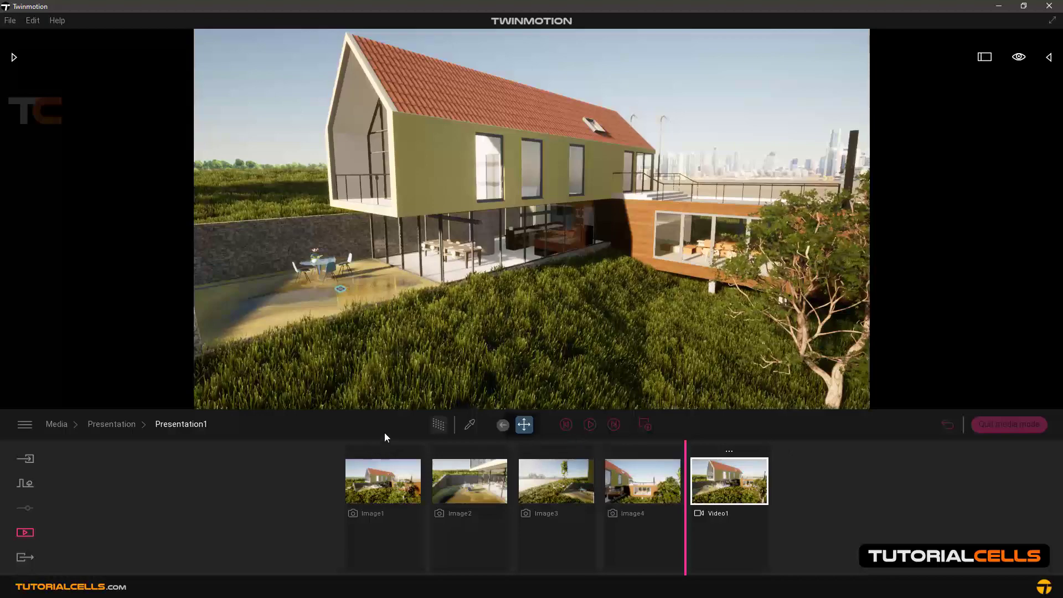
mouse_move(399, 446)
left_mouse_down()
mouse_move(366, 449)
mouse_move(459, 452)
mouse_move(391, 449)
left_mouse_up()
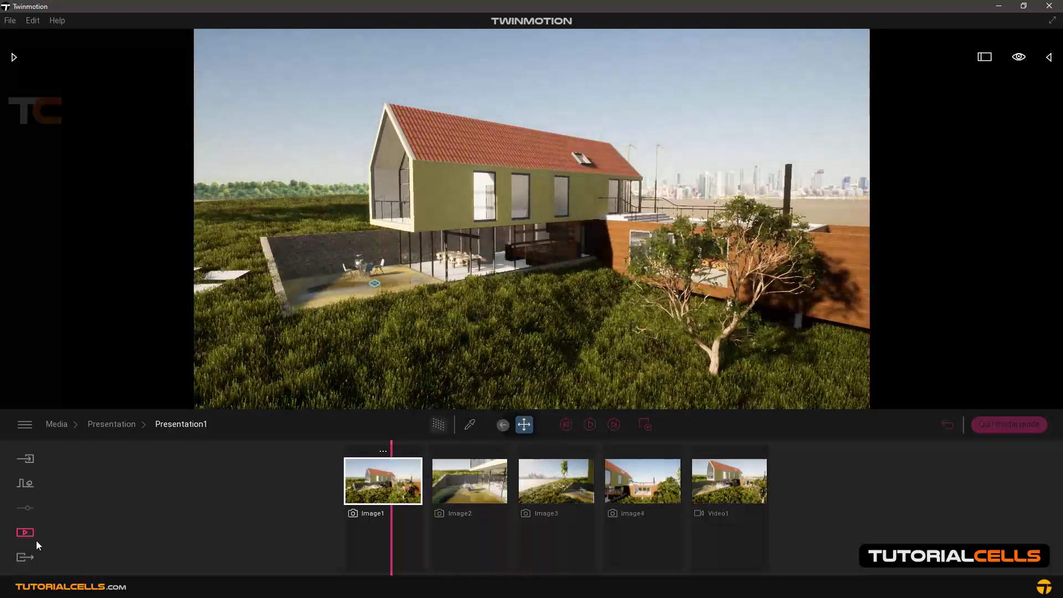
Select Presentation1 for local Presentation export in the Export section
left_click(32, 556)
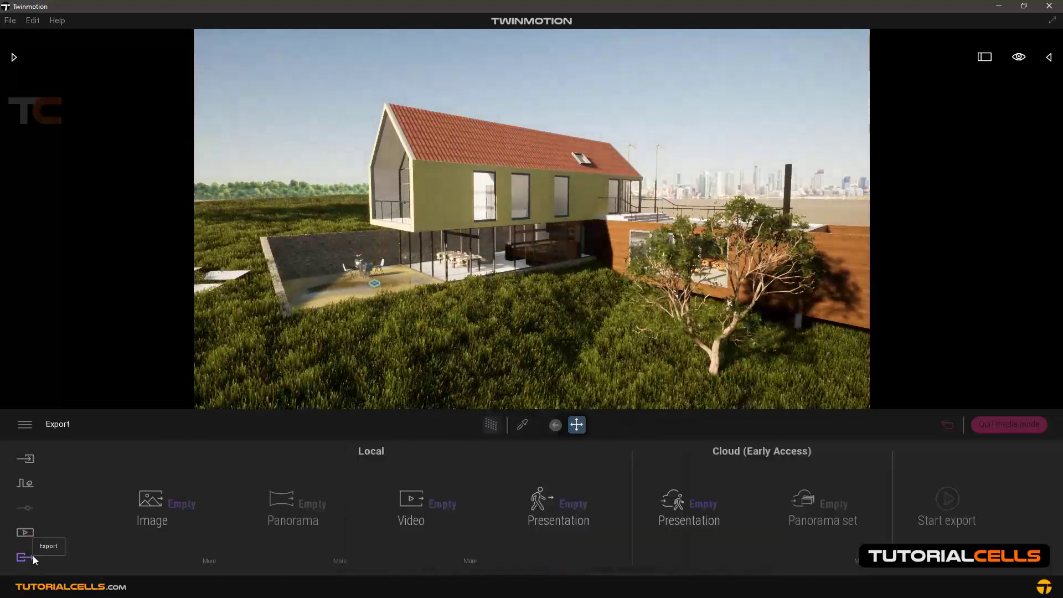
left_click(565, 507)
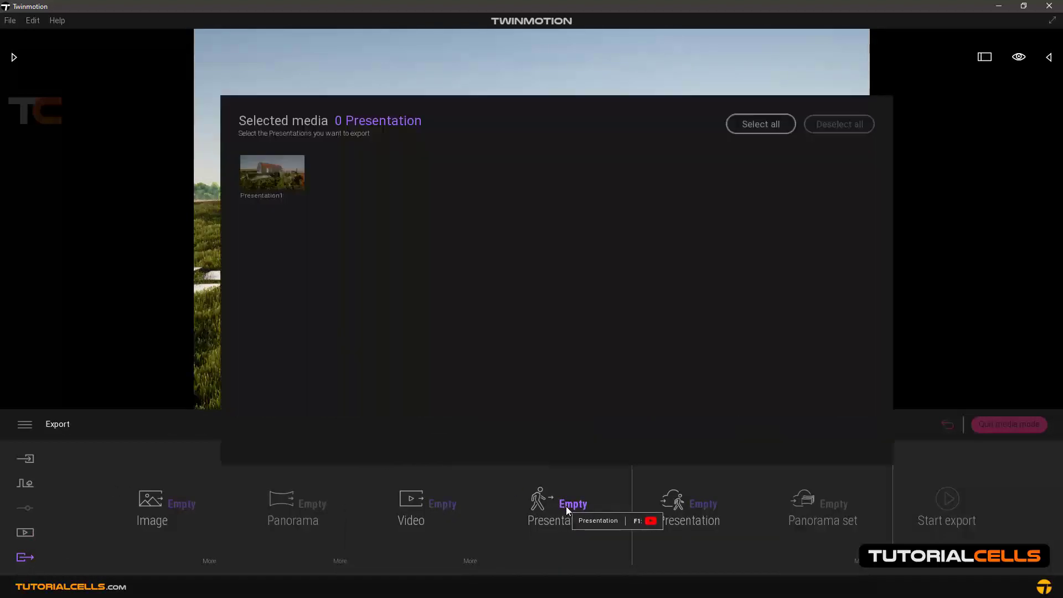
left_click(288, 191)
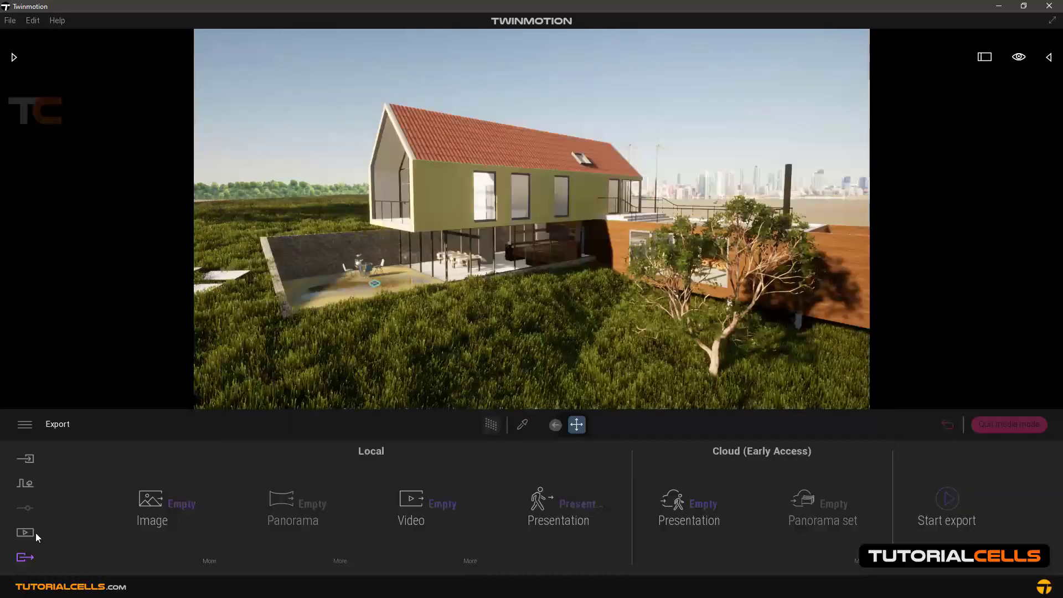
Check Presentation1's timeline of four images and Video1, then go back to Export
left_click(33, 532)
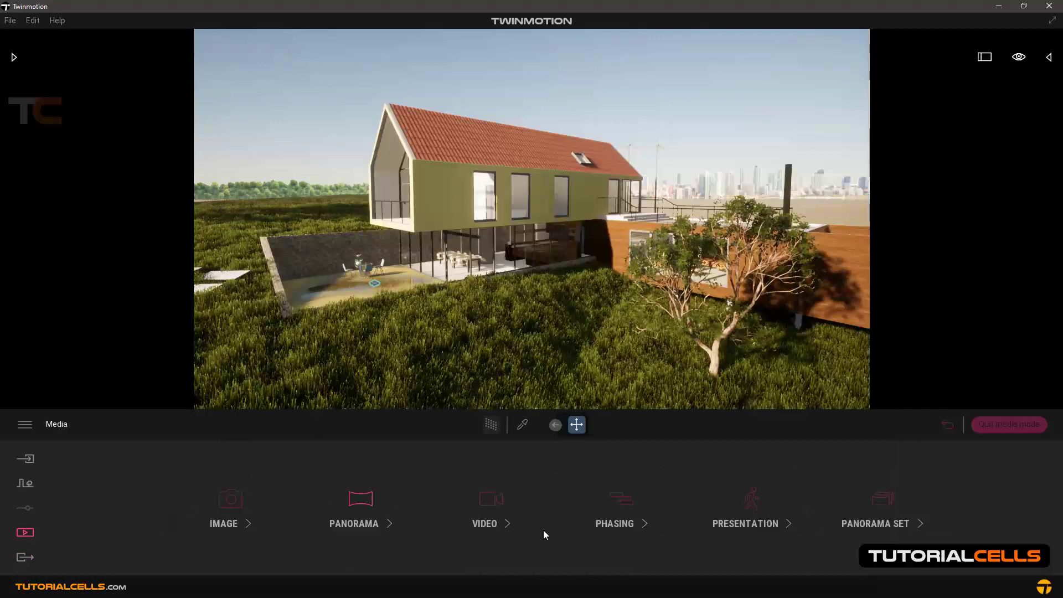
left_click(748, 504)
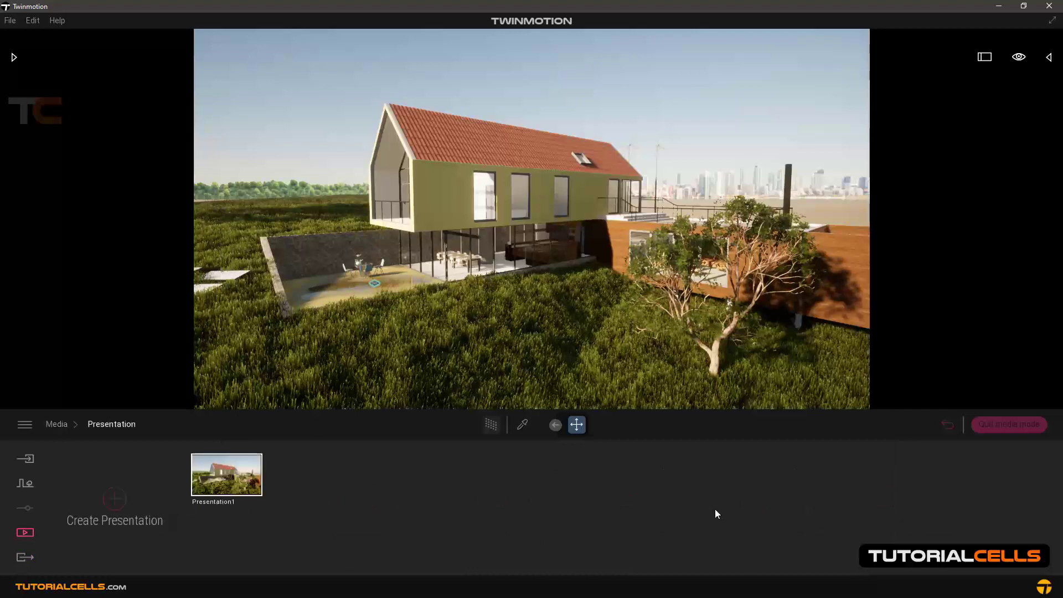
left_click(228, 483)
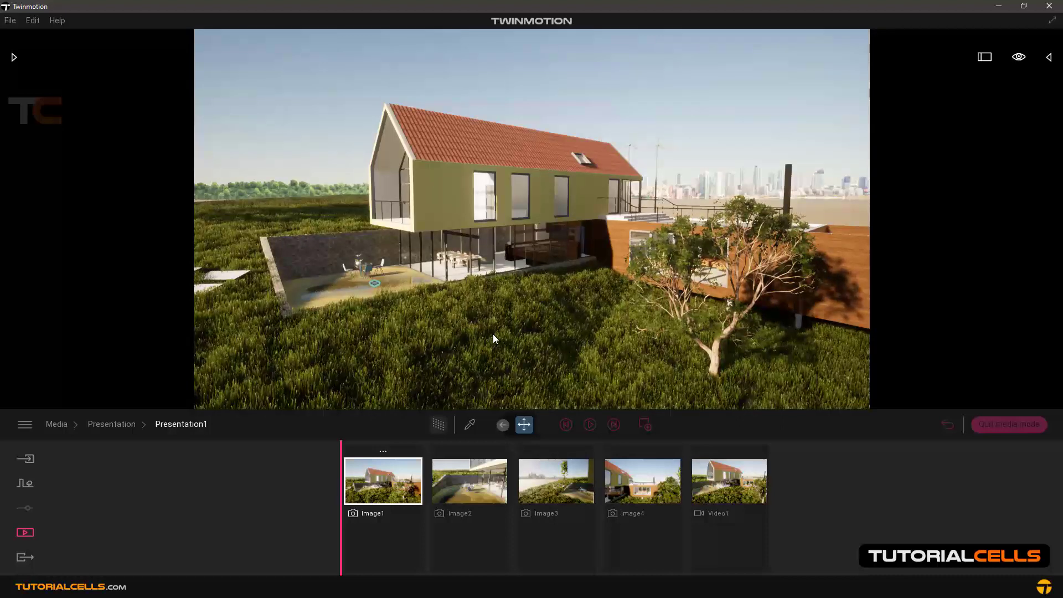
left_click(24, 558)
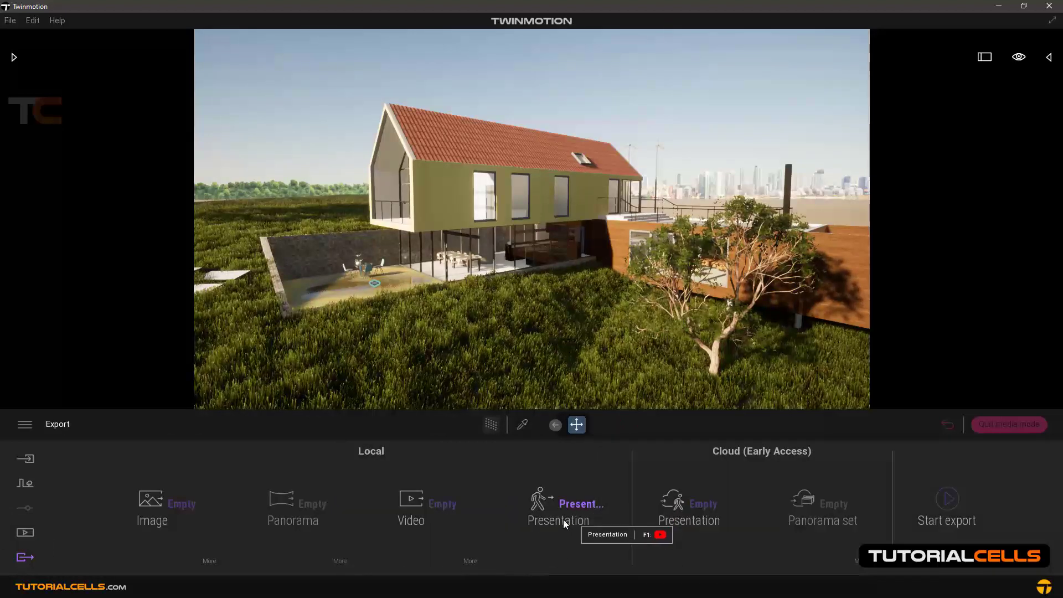
Start the Presentation1 export and choose the Desktop as the destination folder
left_click(580, 503)
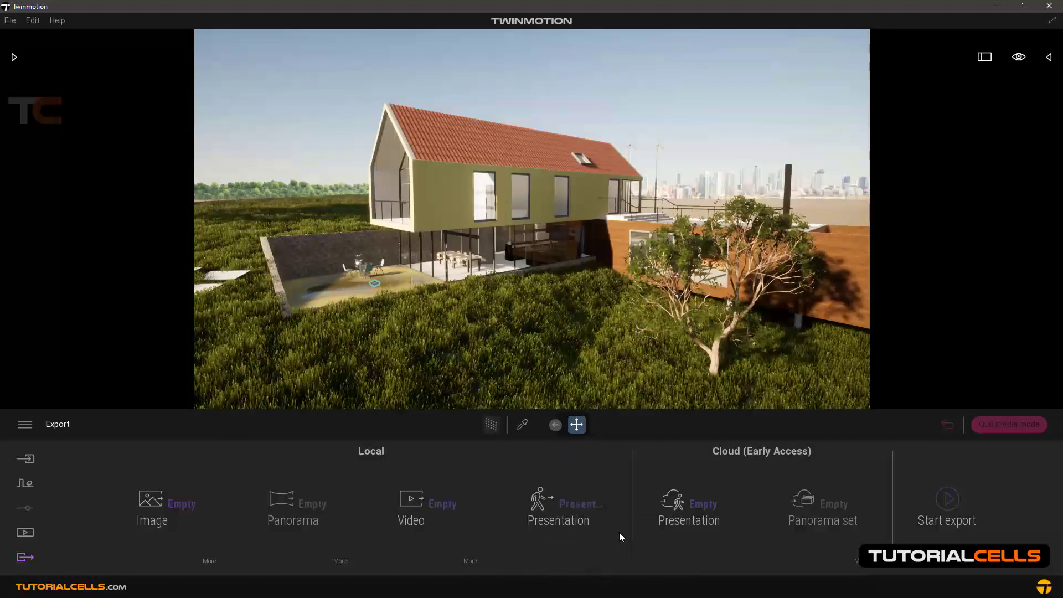
left_click(943, 501)
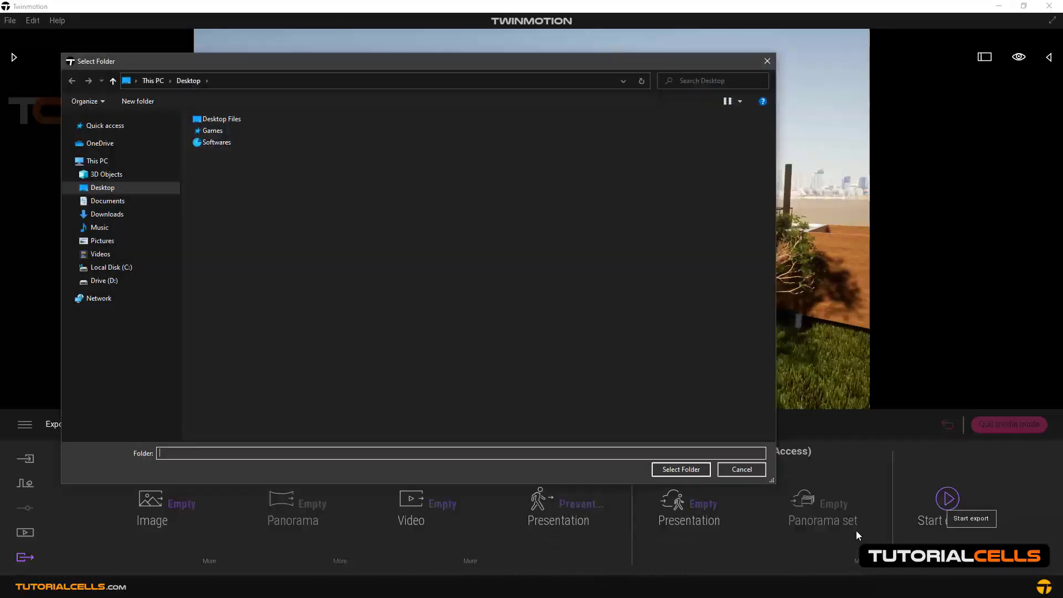
left_click(102, 188)
left_click(680, 469)
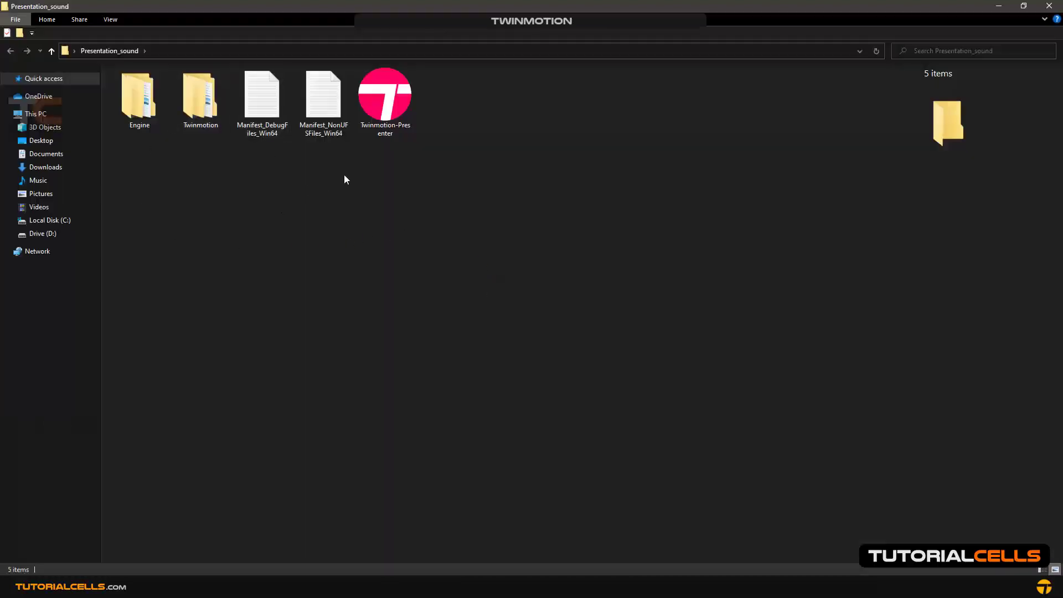
Run Twinmotion-Presenter from the exported Presentation_sound folder
left_click_drag(450, 206, 149, 78)
left_click(163, 173)
left_click(385, 114)
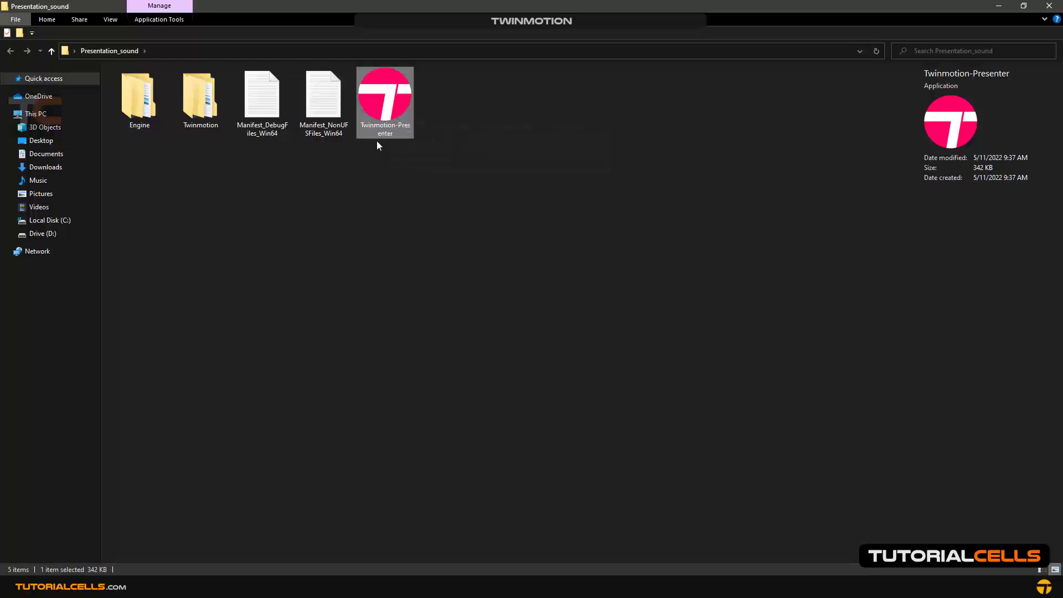
double_click(389, 109)
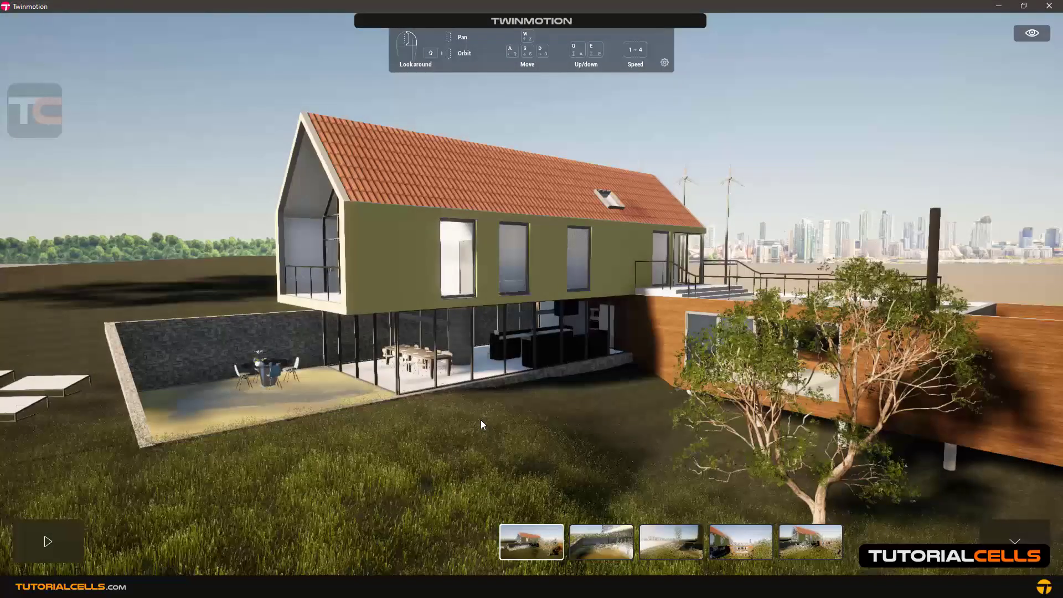
Step through the presenter's viewpoints from Image1 onward
scroll(509, 377, "up", 3)
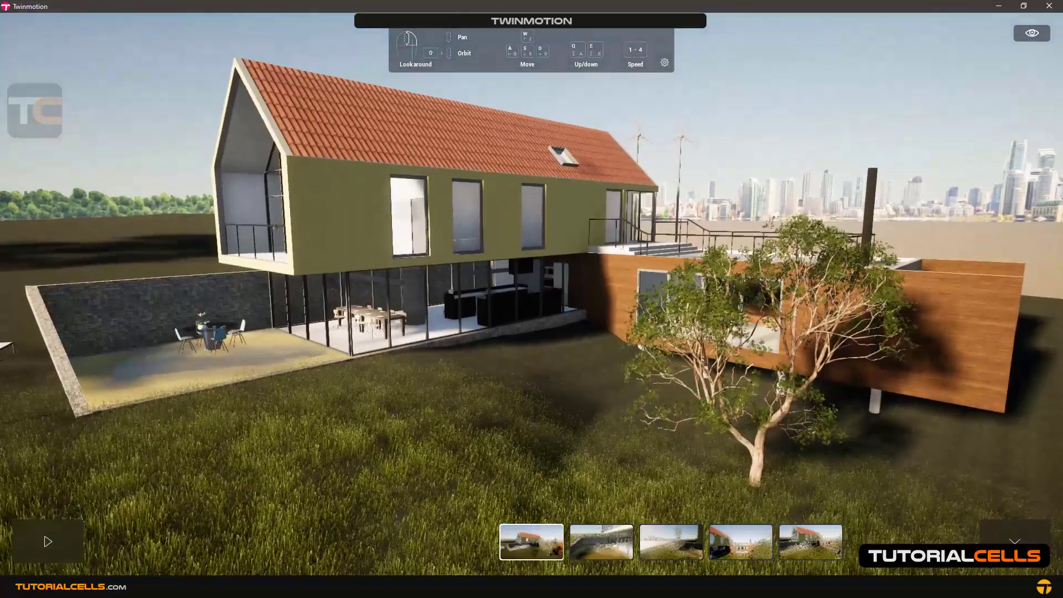
scroll(509, 377, "down", 3)
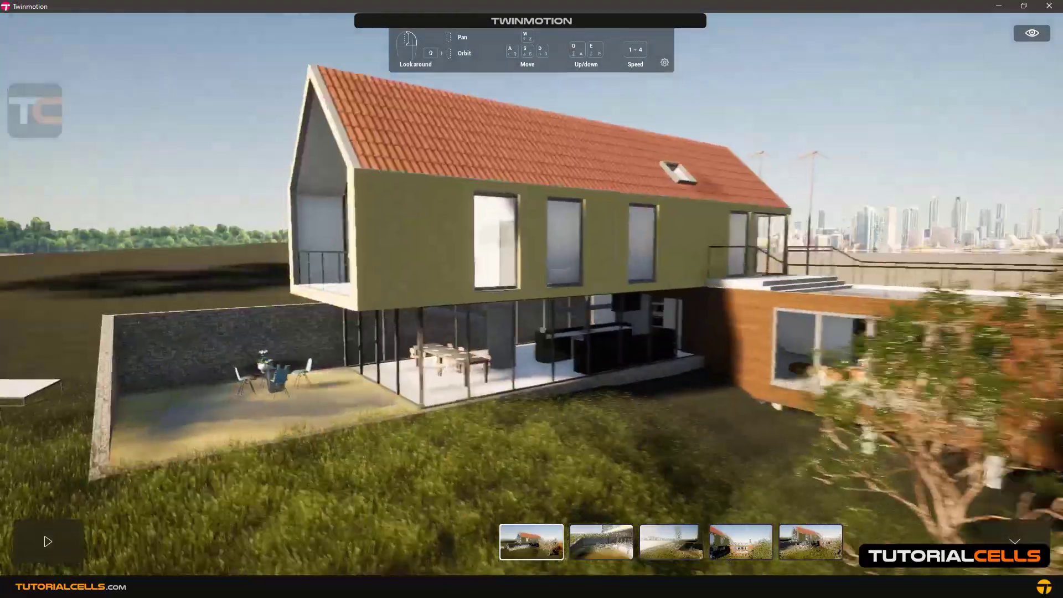
left_click(519, 554)
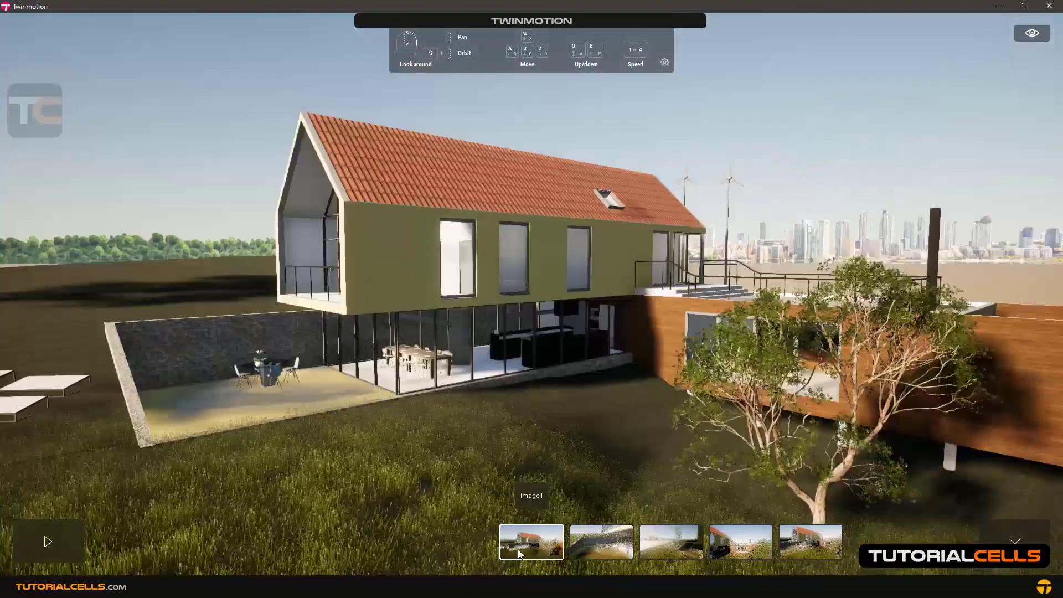
left_click(590, 552)
left_click(613, 544)
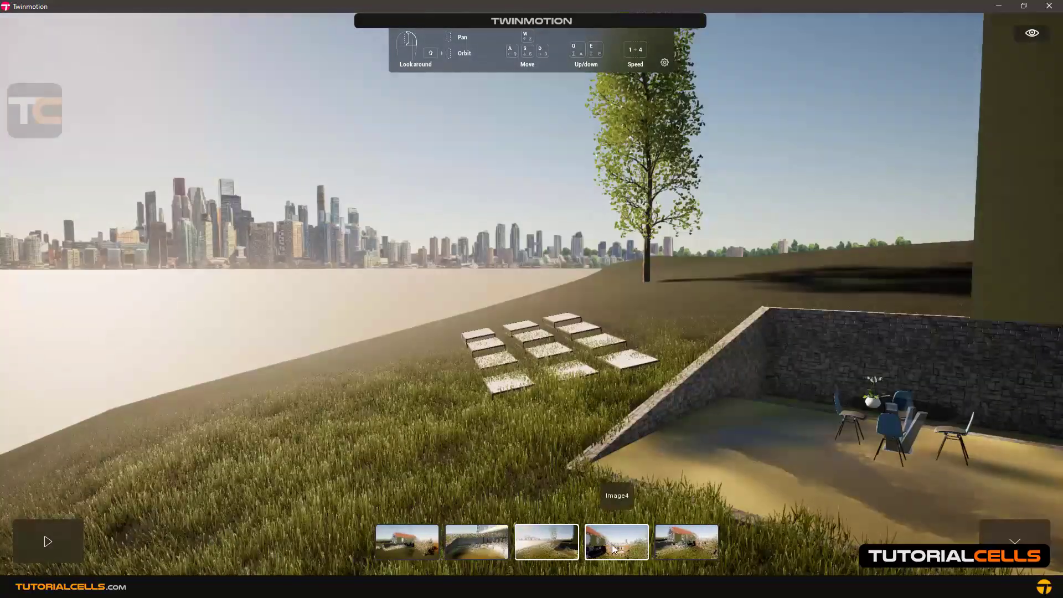
left_click(613, 544)
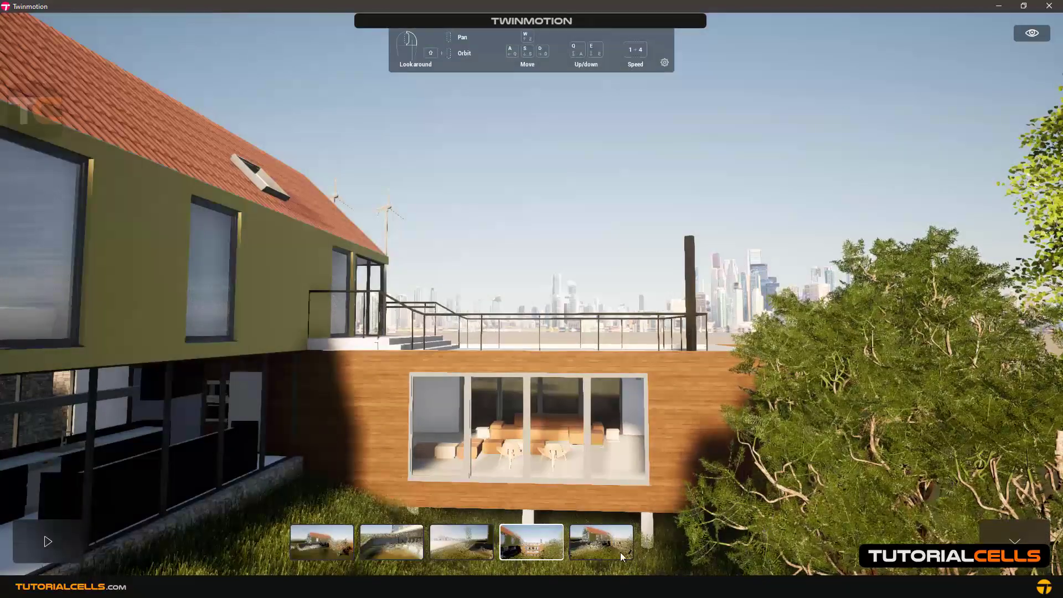
Jump to the fifth viewpoint and briefly play, then pause, its camera animation
left_click(620, 552)
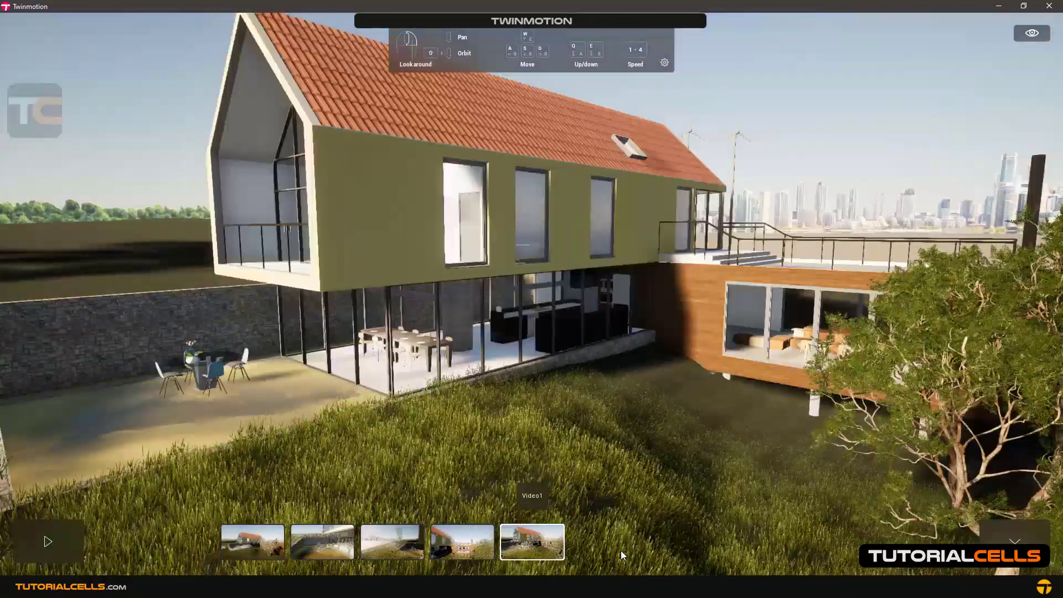
left_click(49, 534)
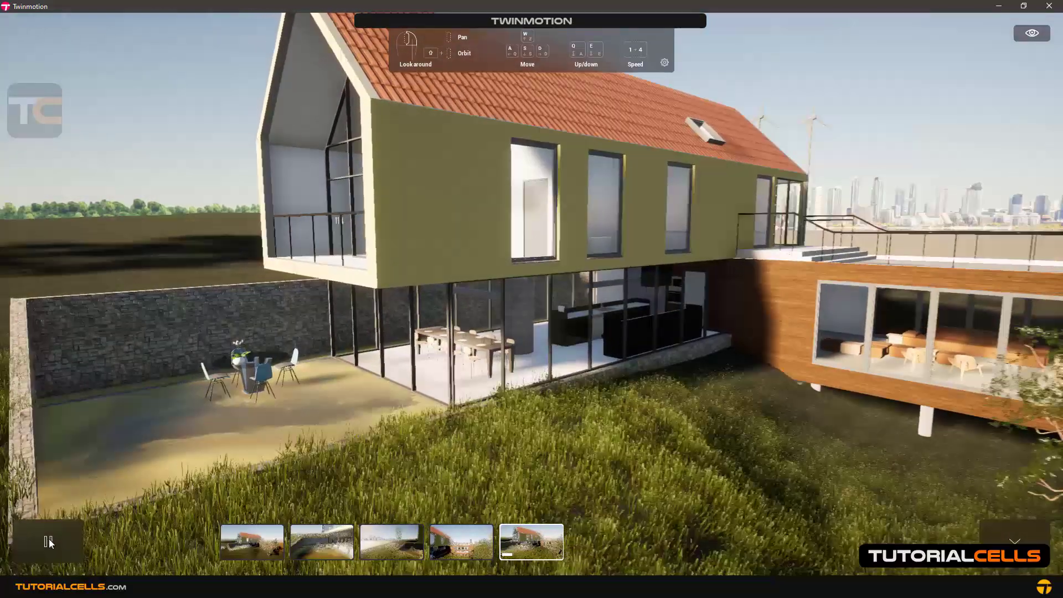
left_click(49, 539)
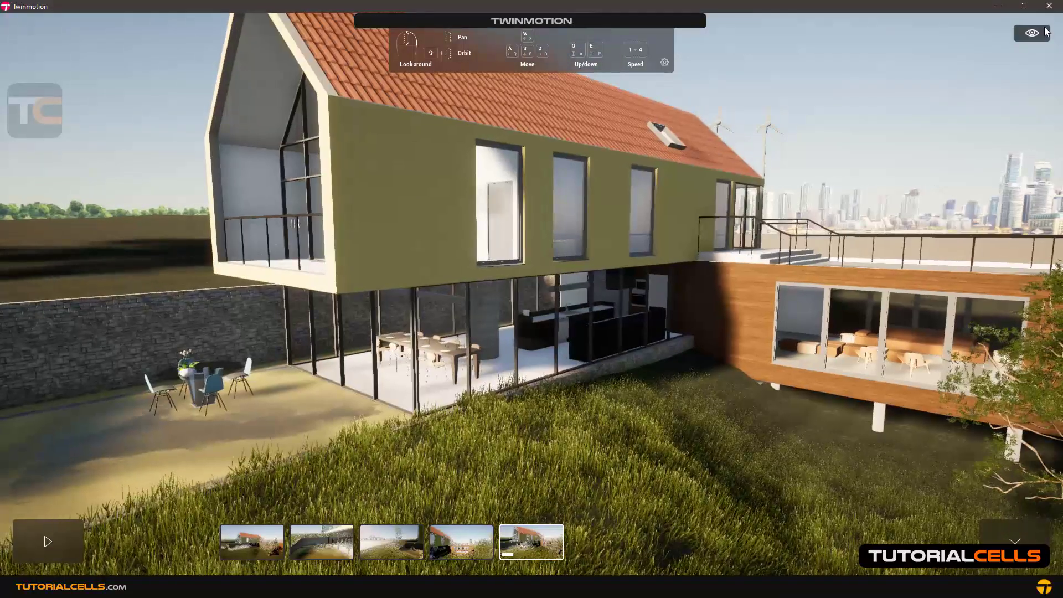
Set the time of day to 19:13 and look over the speed and screenshot options
mouse_move(1045, 32)
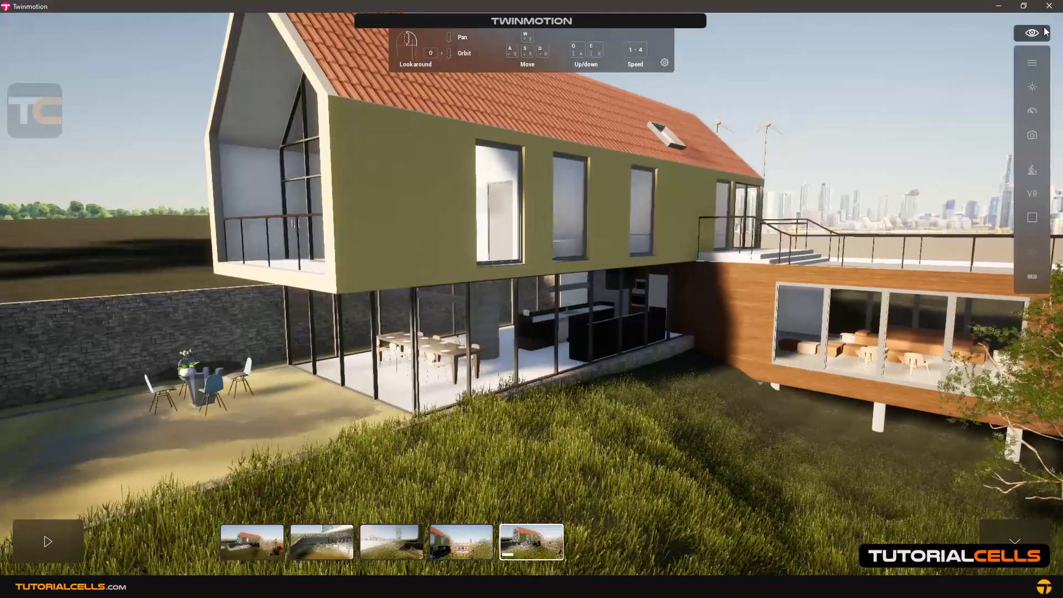
left_click(1032, 87)
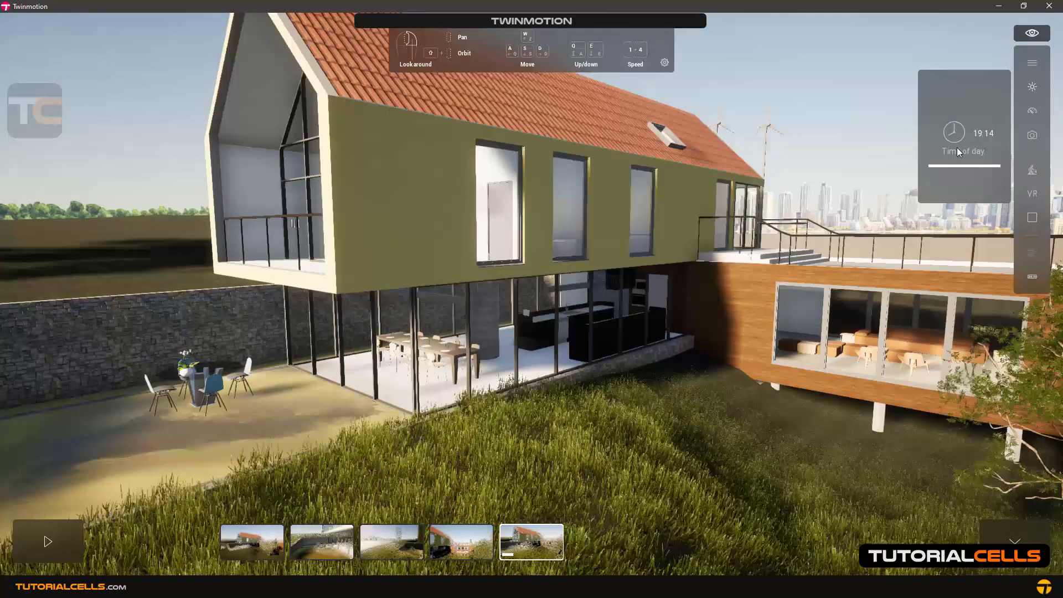
mouse_move(950, 165)
left_mouse_down()
mouse_move(938, 166)
mouse_move(951, 165)
left_mouse_up()
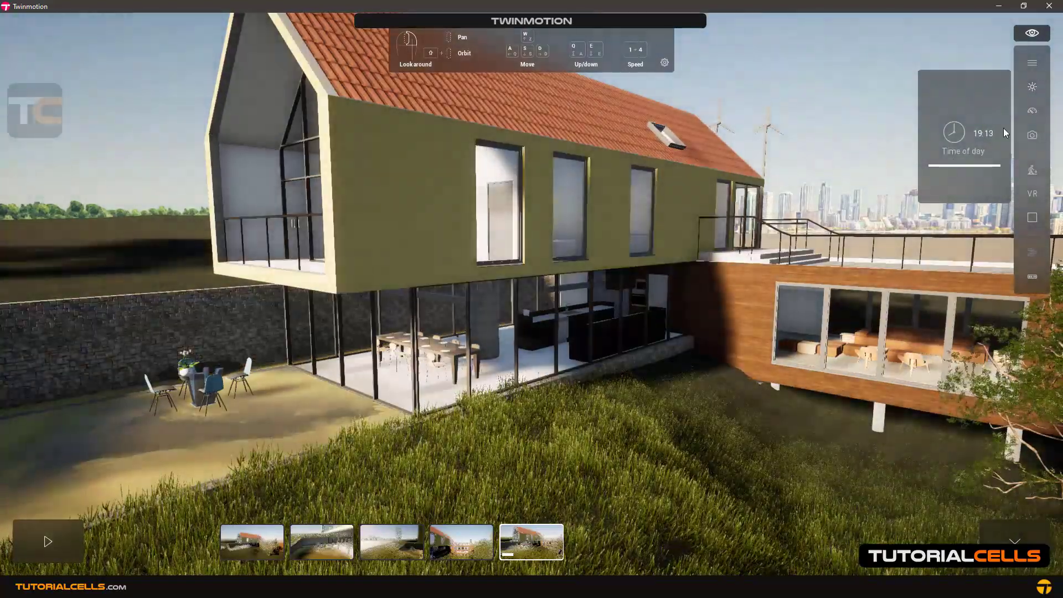
left_click(1031, 112)
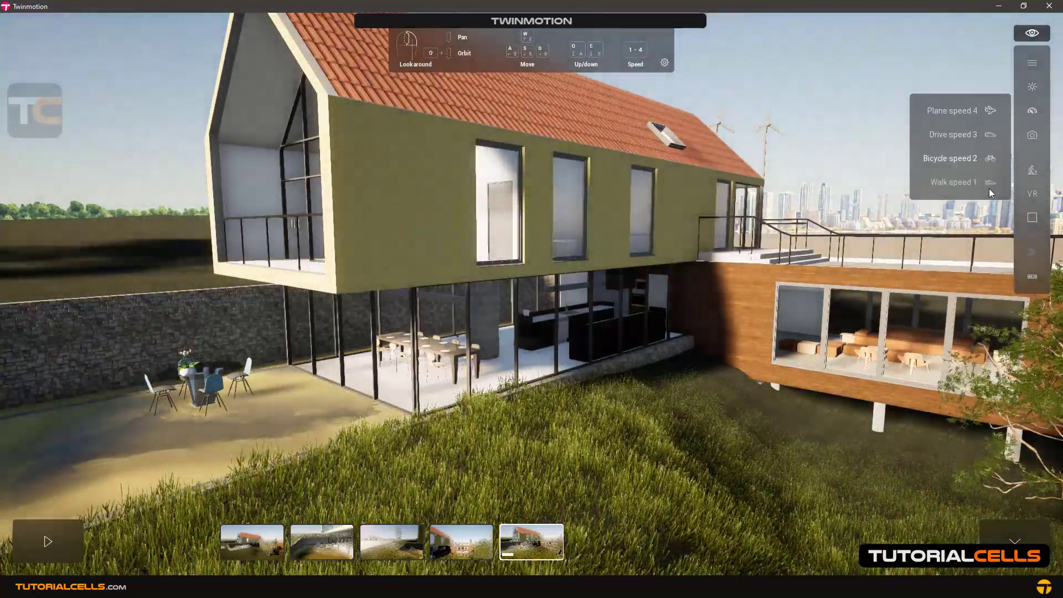
left_click(1031, 136)
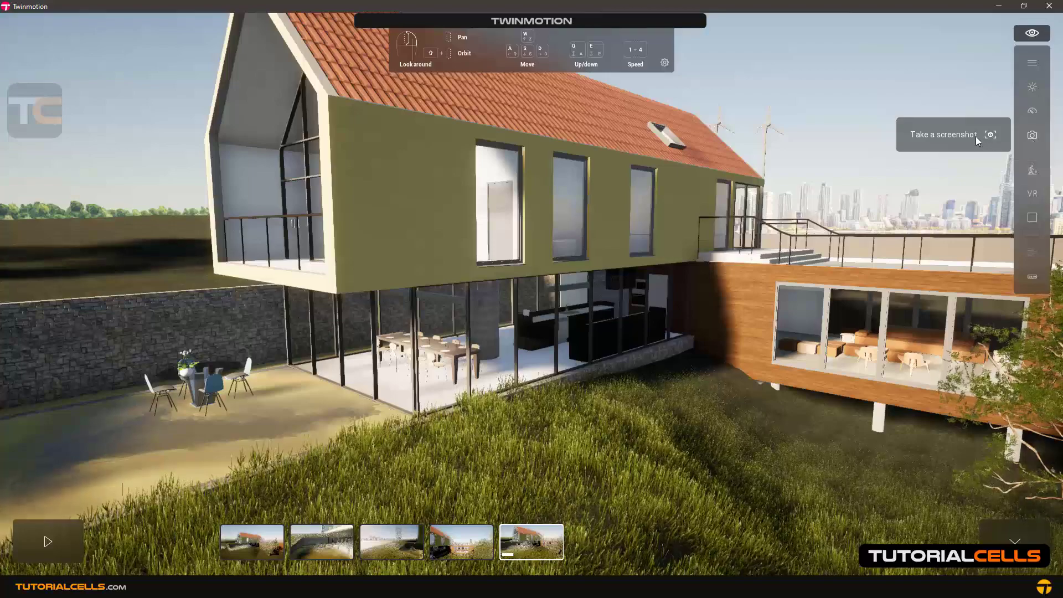
Switch to Pedestrian mode and walk forward onto the patio beside the stone wall
left_click(1031, 173)
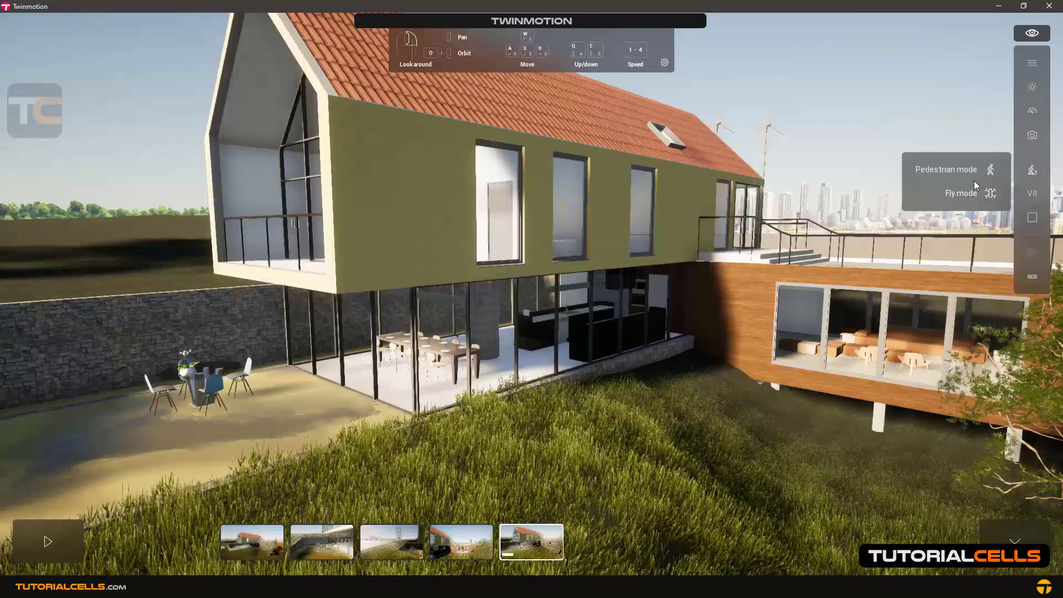
left_click(940, 171)
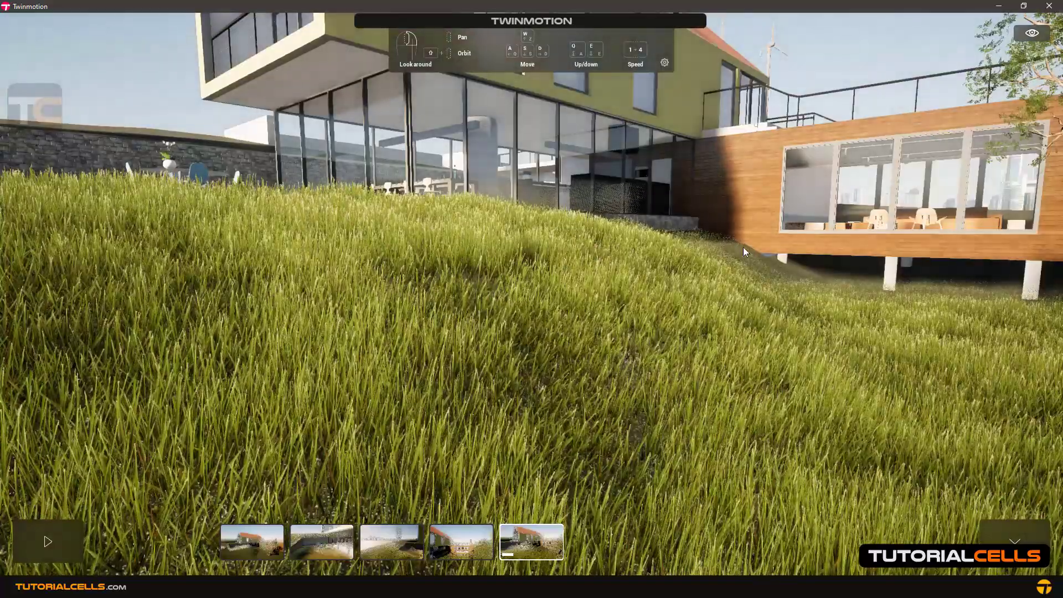
key("w")
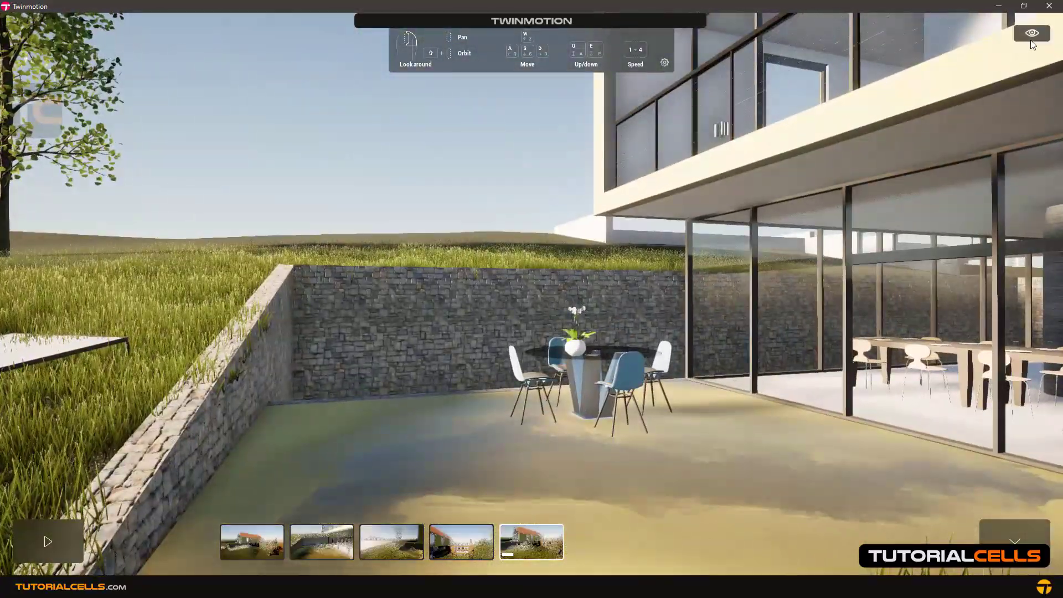
mouse_move(1030, 38)
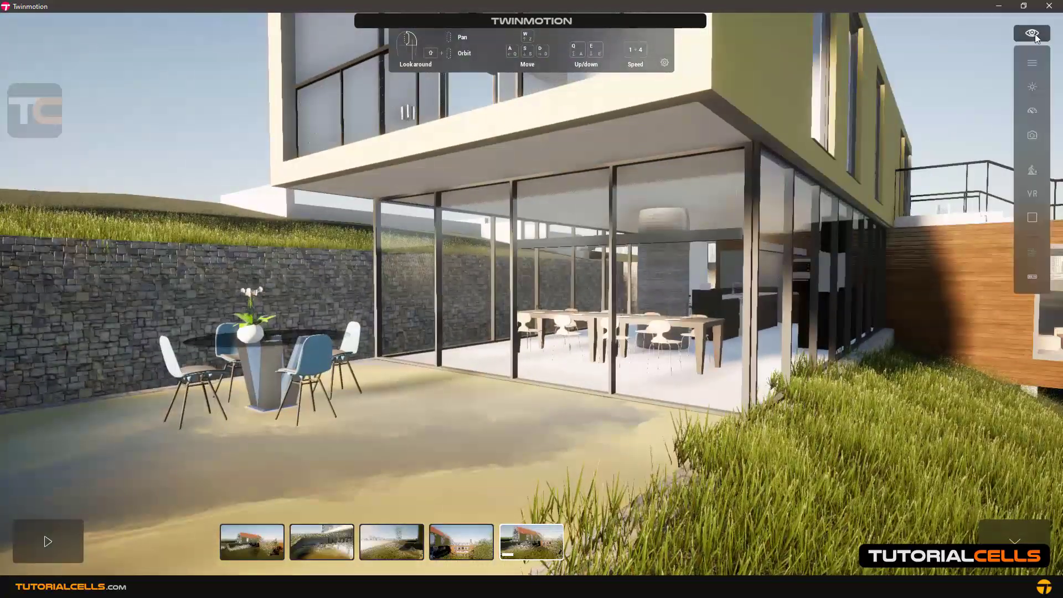
left_click(1032, 218)
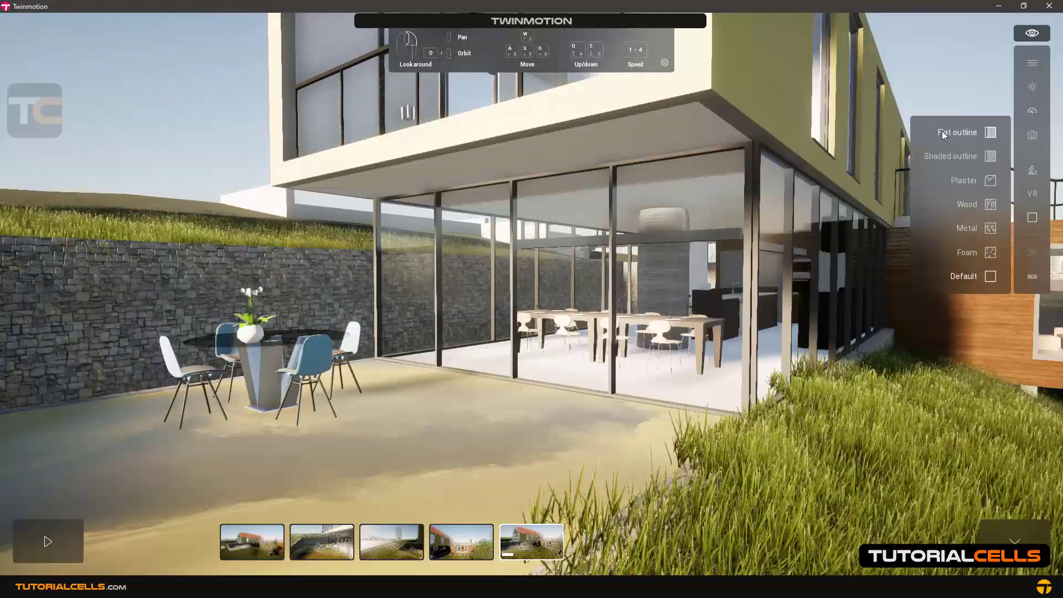
left_click(941, 132)
left_click(949, 157)
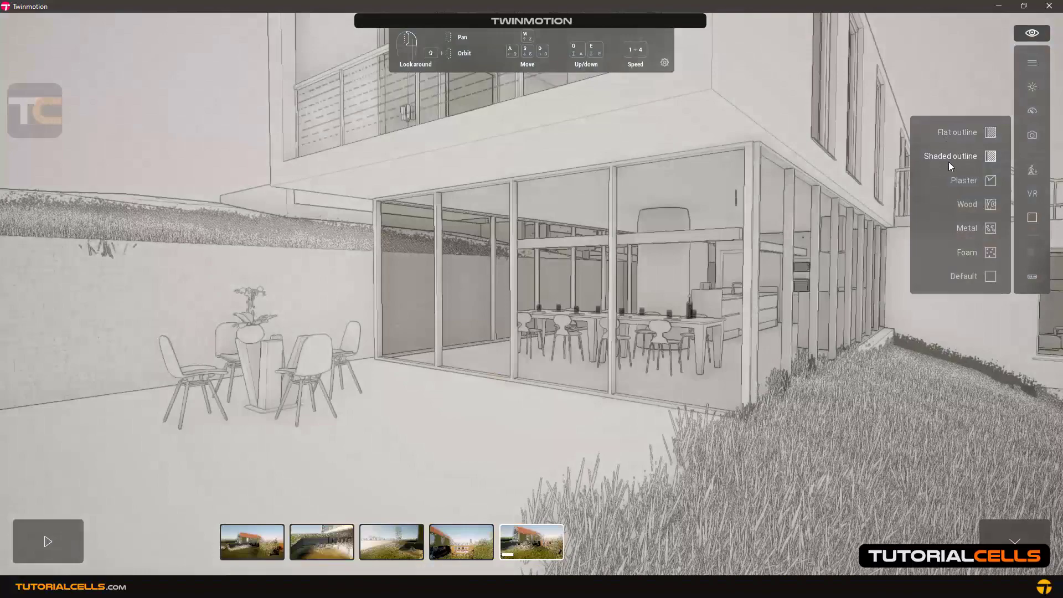
left_click(950, 179)
left_click(966, 205)
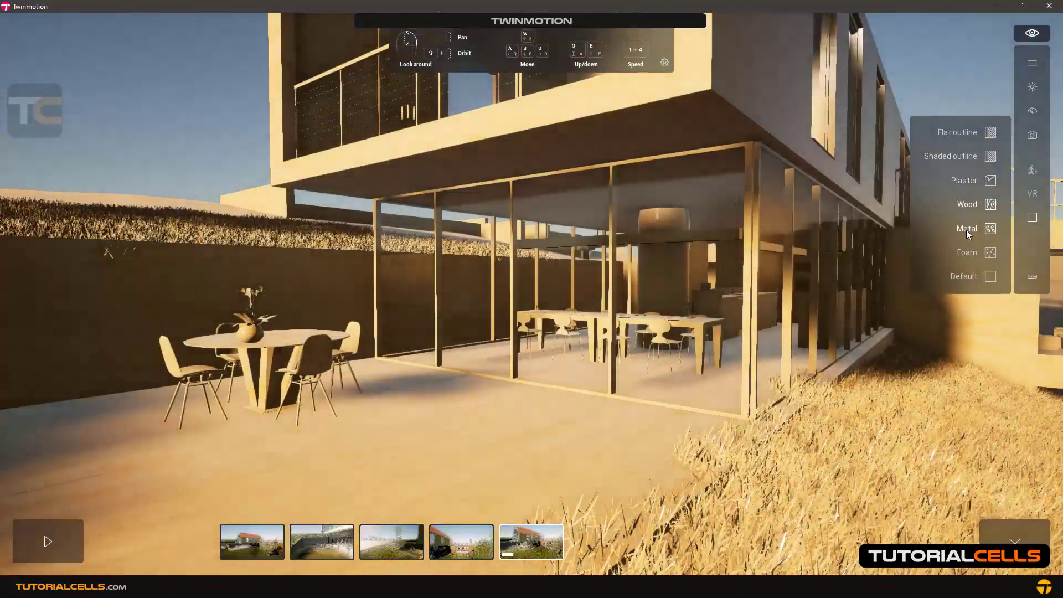
left_click(965, 230)
left_click(966, 253)
left_click(963, 277)
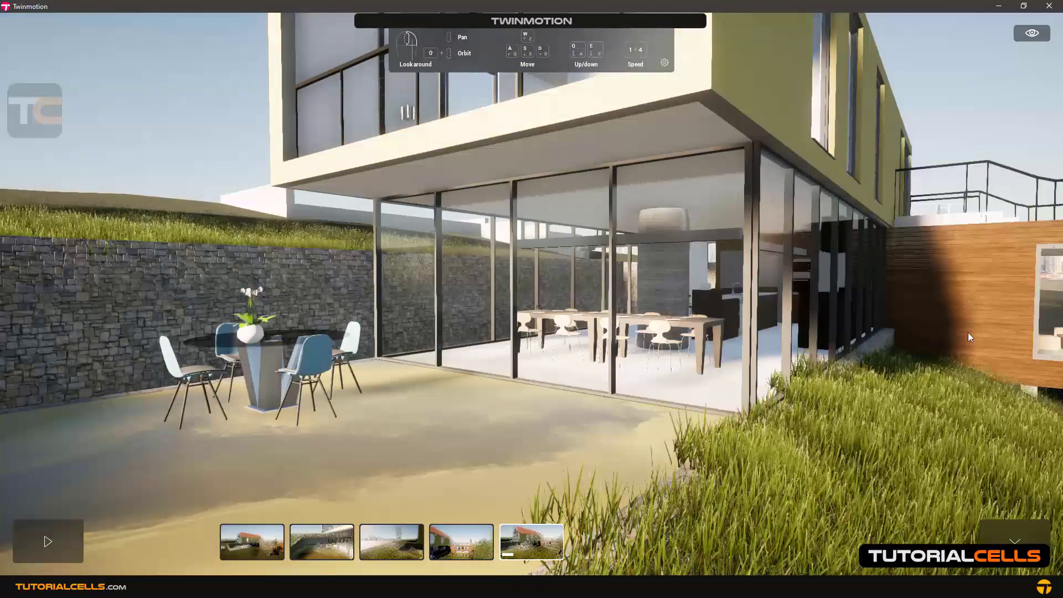
Turn on the navigation help overlay from the viewer options
left_click(1035, 42)
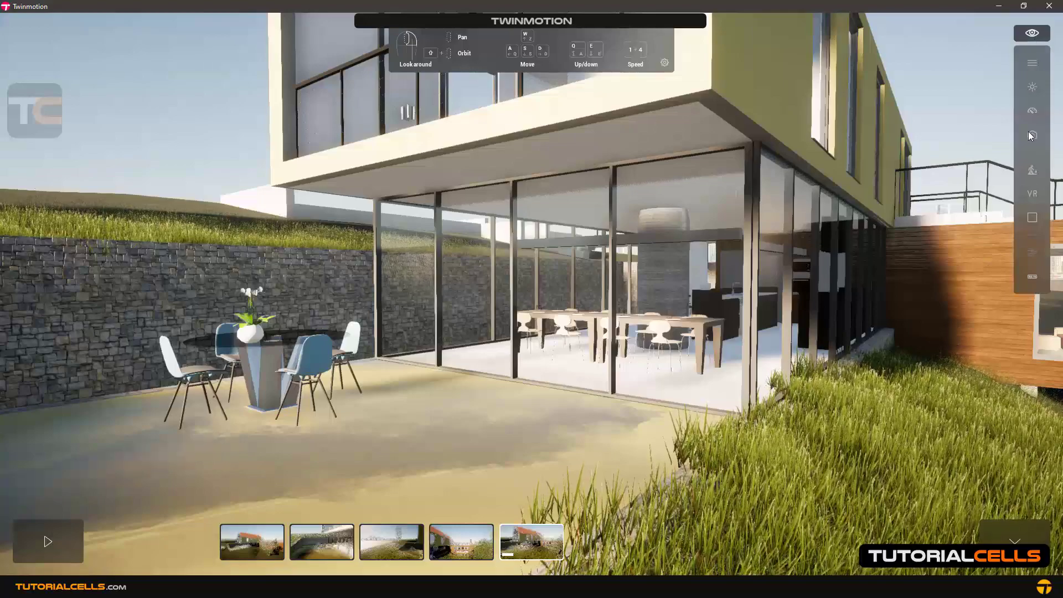
left_click(1033, 278)
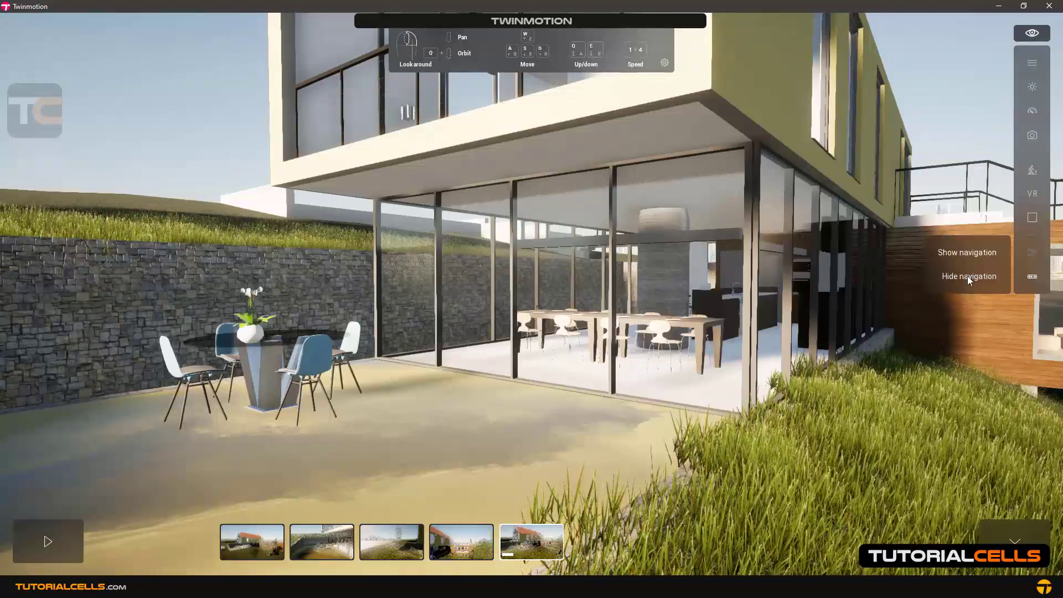
left_click(961, 257)
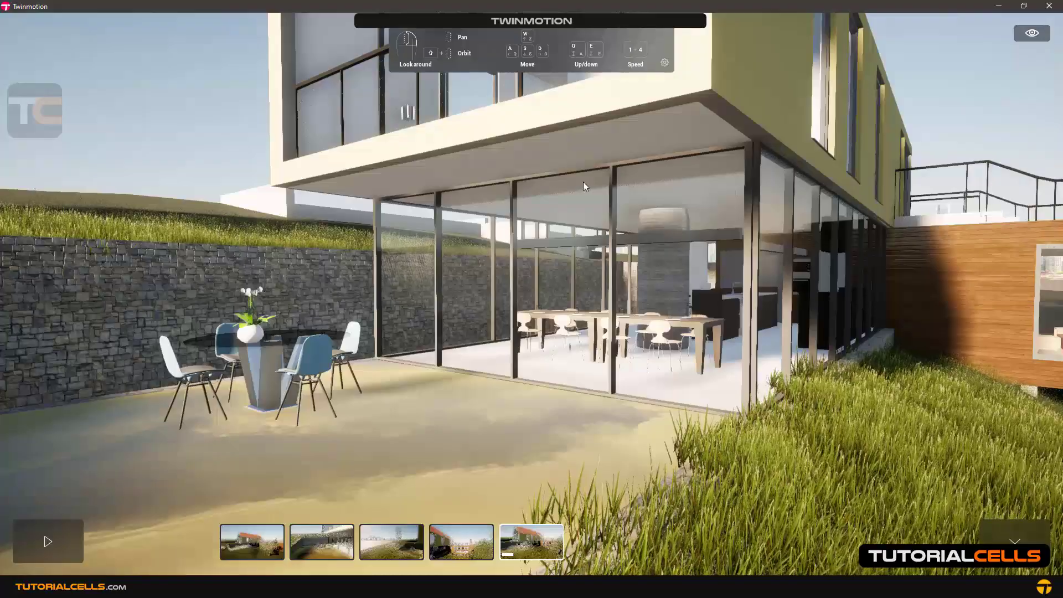
Strafe right past the house to the wooden annex and tree, then close the presenter
key("d")
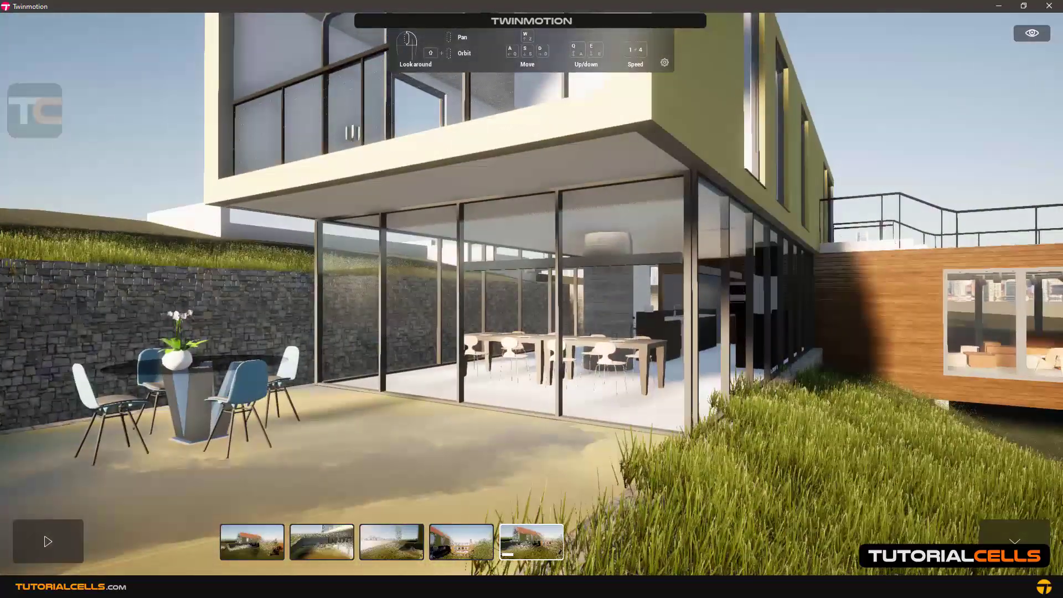
key("d")
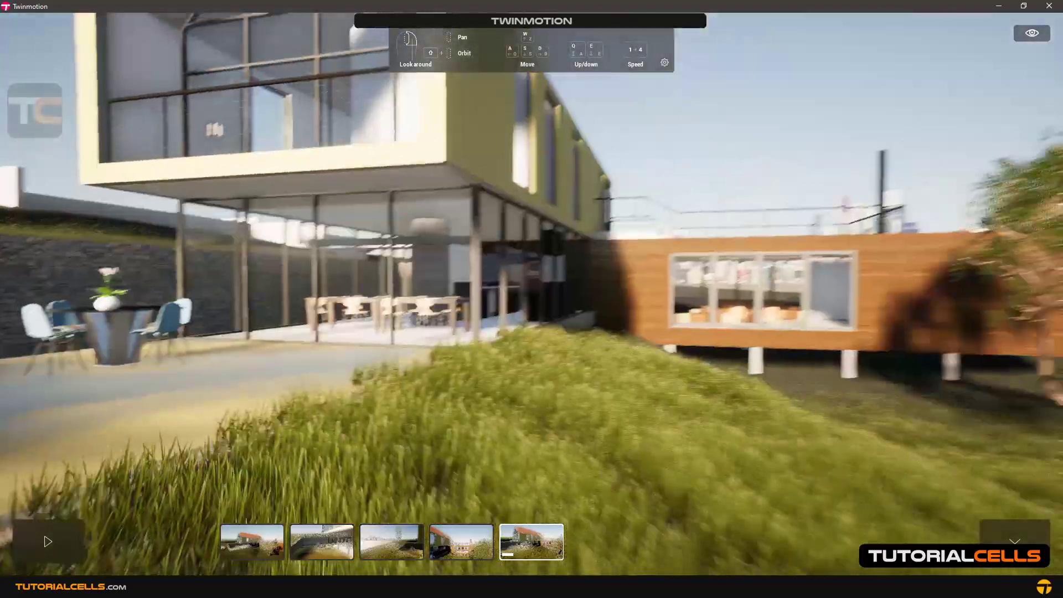
key("d")
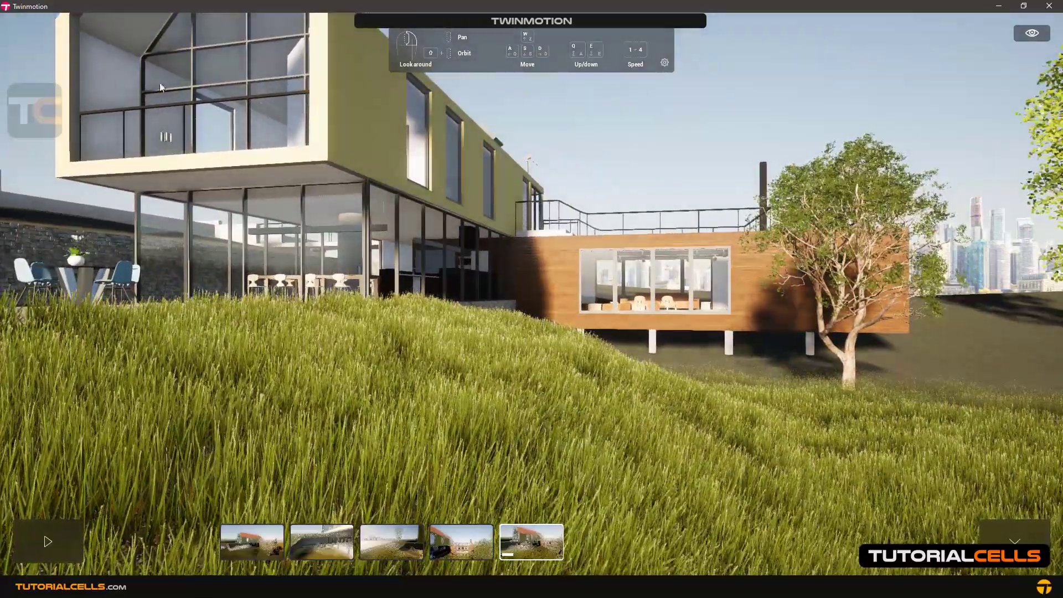
left_click(1049, 6)
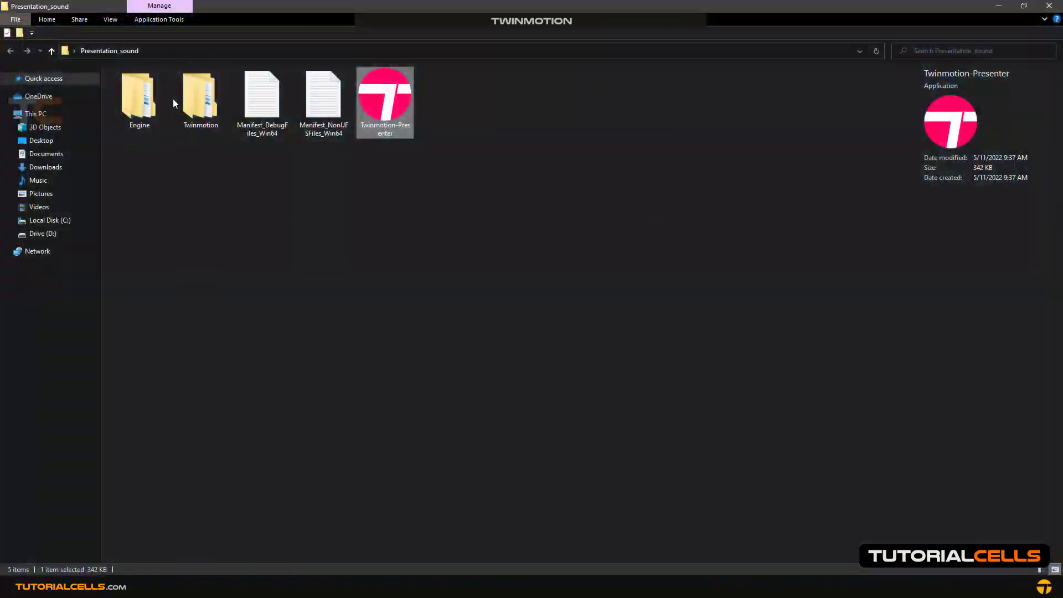